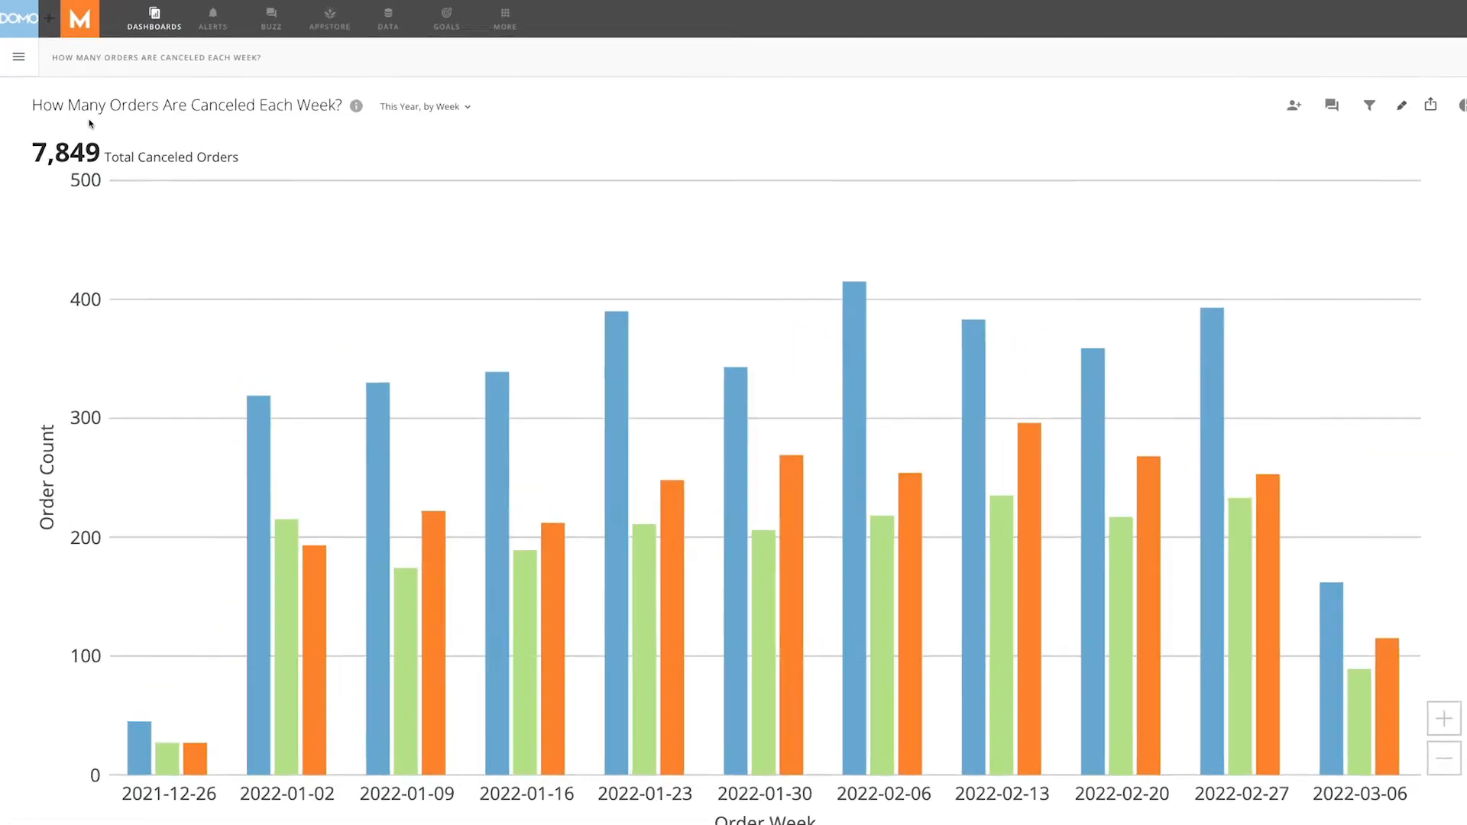
- Find the Orders dashboard by filtering the dashboard list for "Orders" and open it
left_click(16, 51)
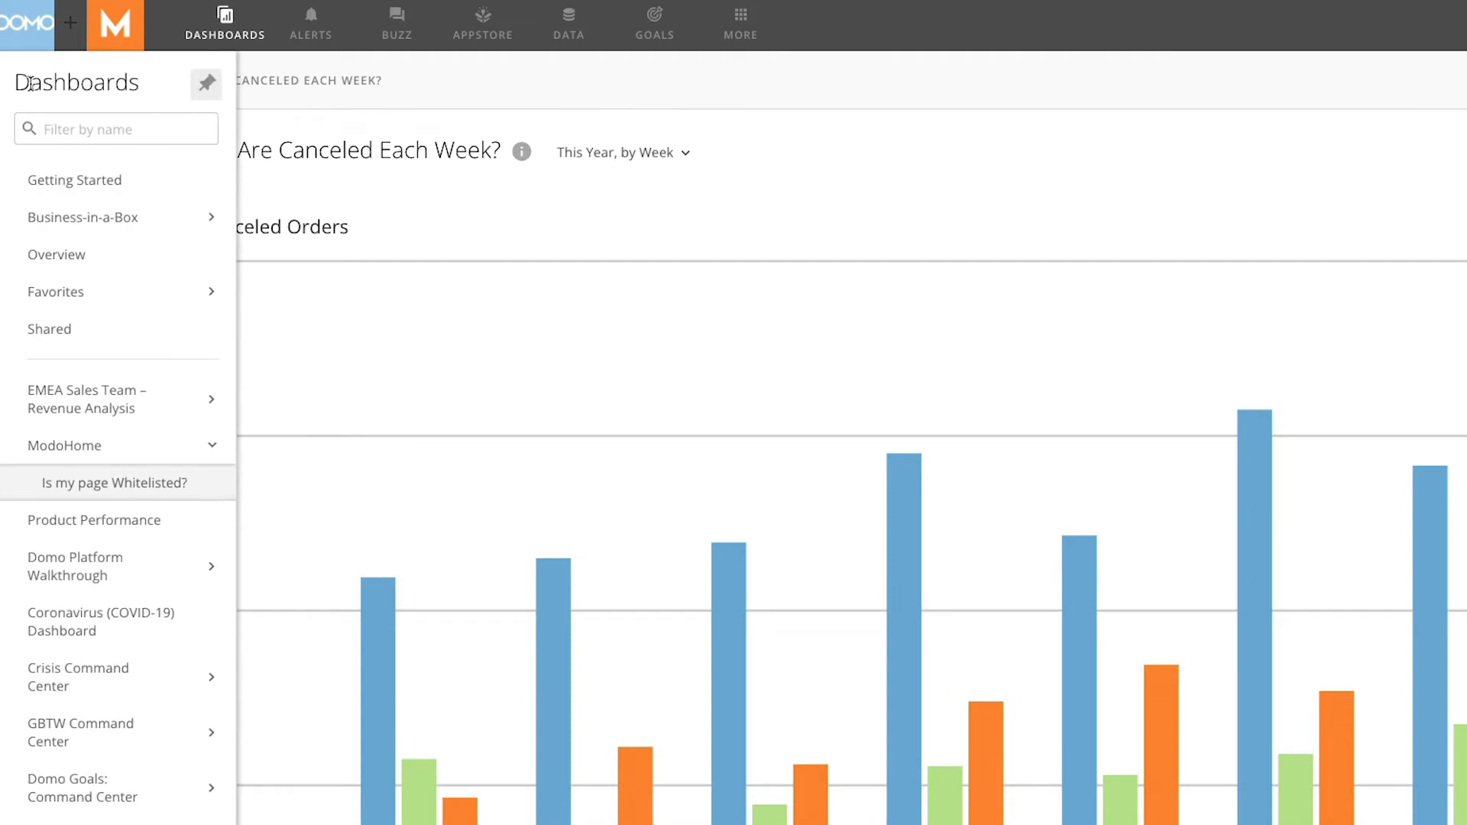
left_click(50, 127)
type("orders")
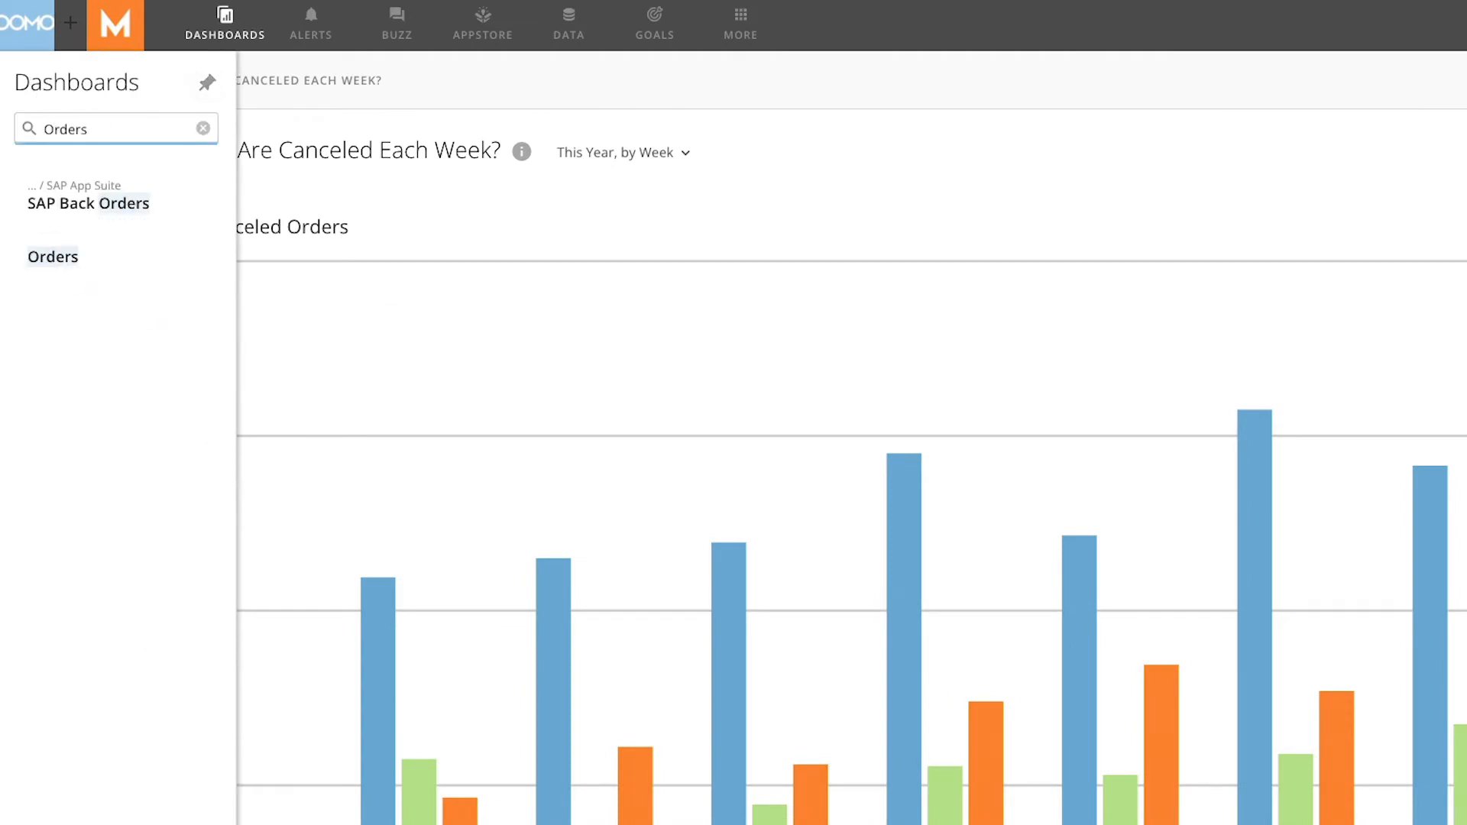
left_click(51, 253)
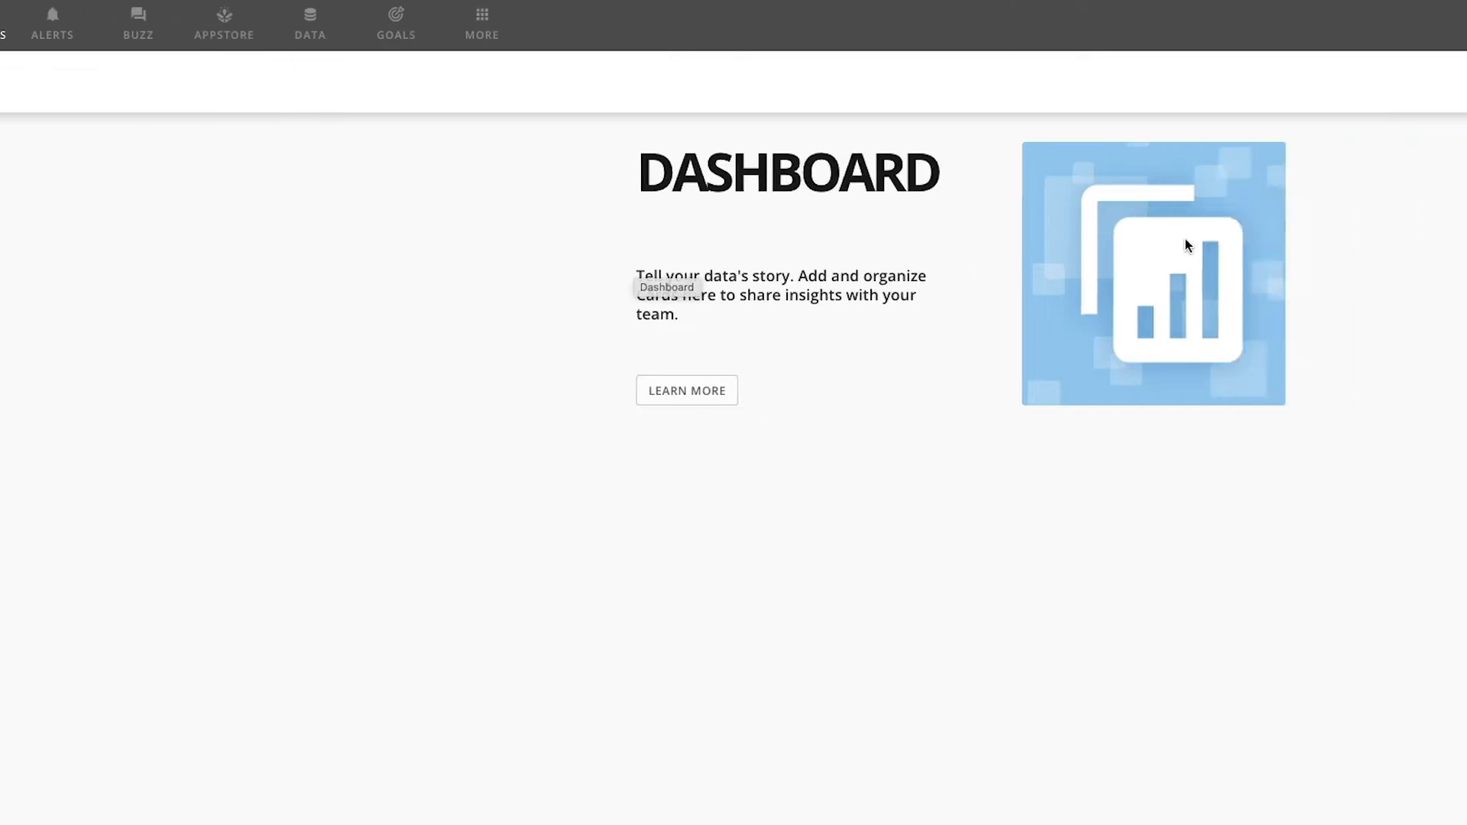
- Start a new Visualization card on the Orders dashboard using existing data
left_click(1370, 85)
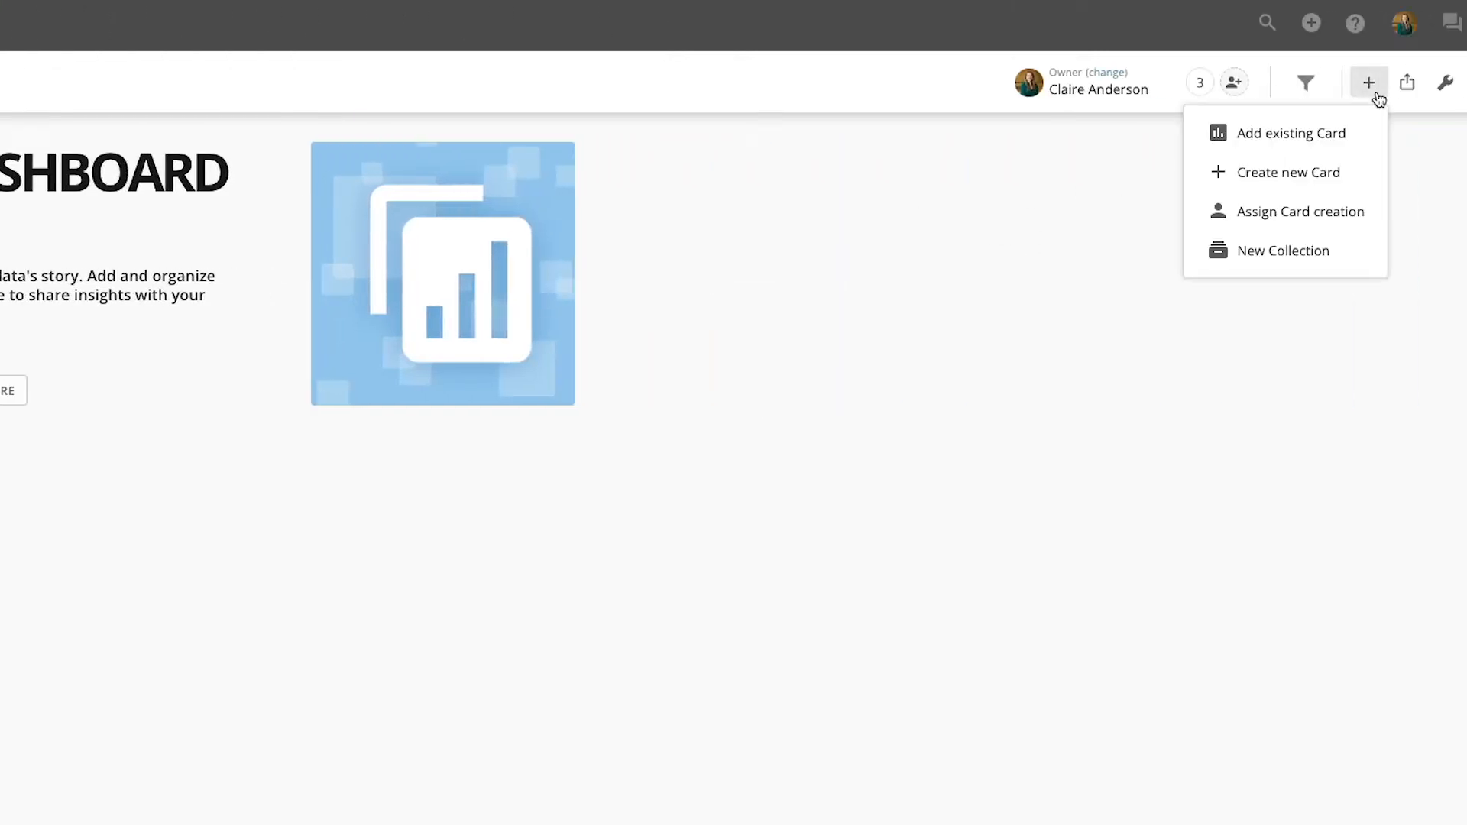
left_click(1350, 175)
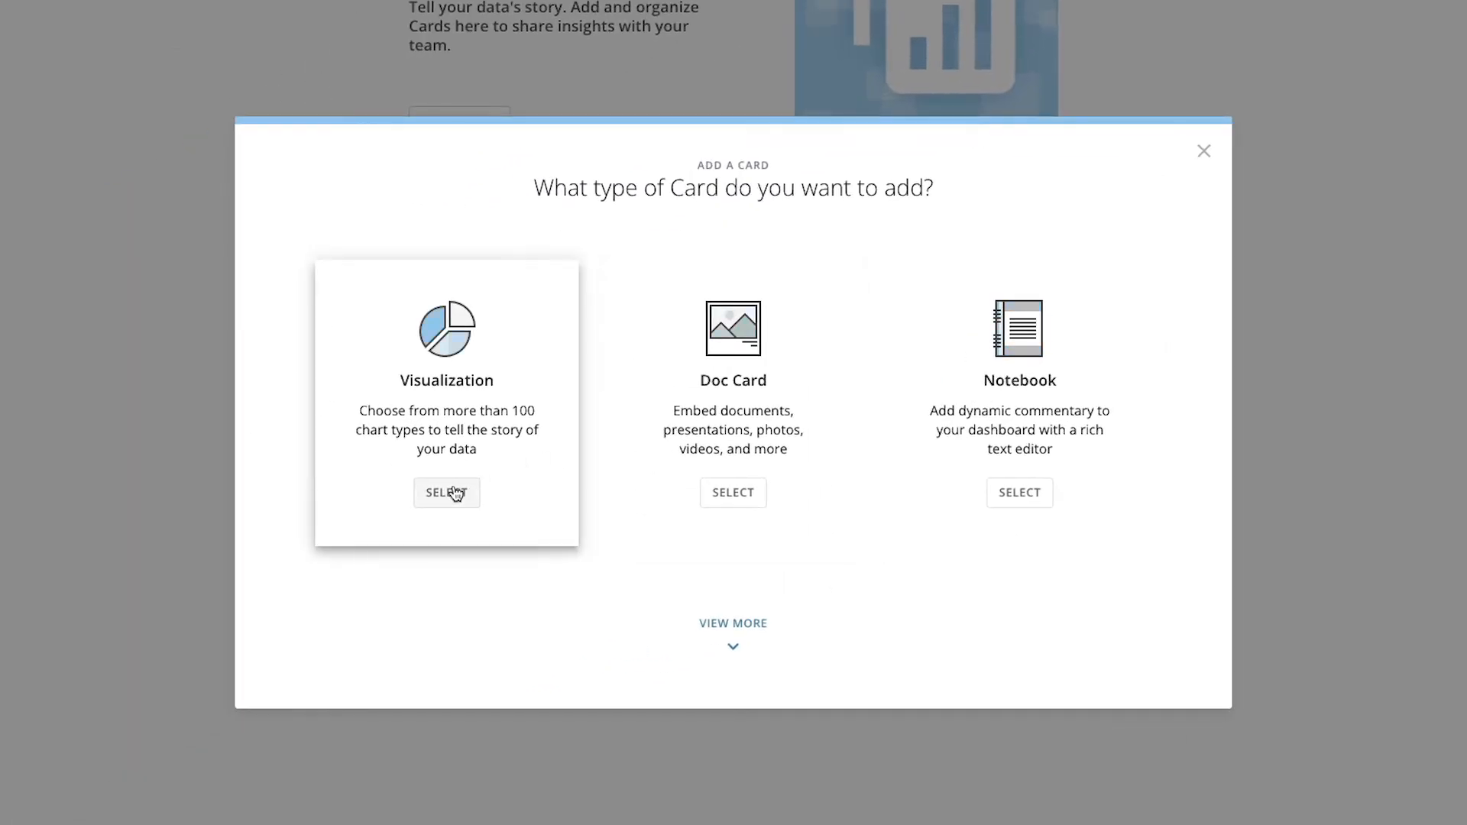
left_click(451, 492)
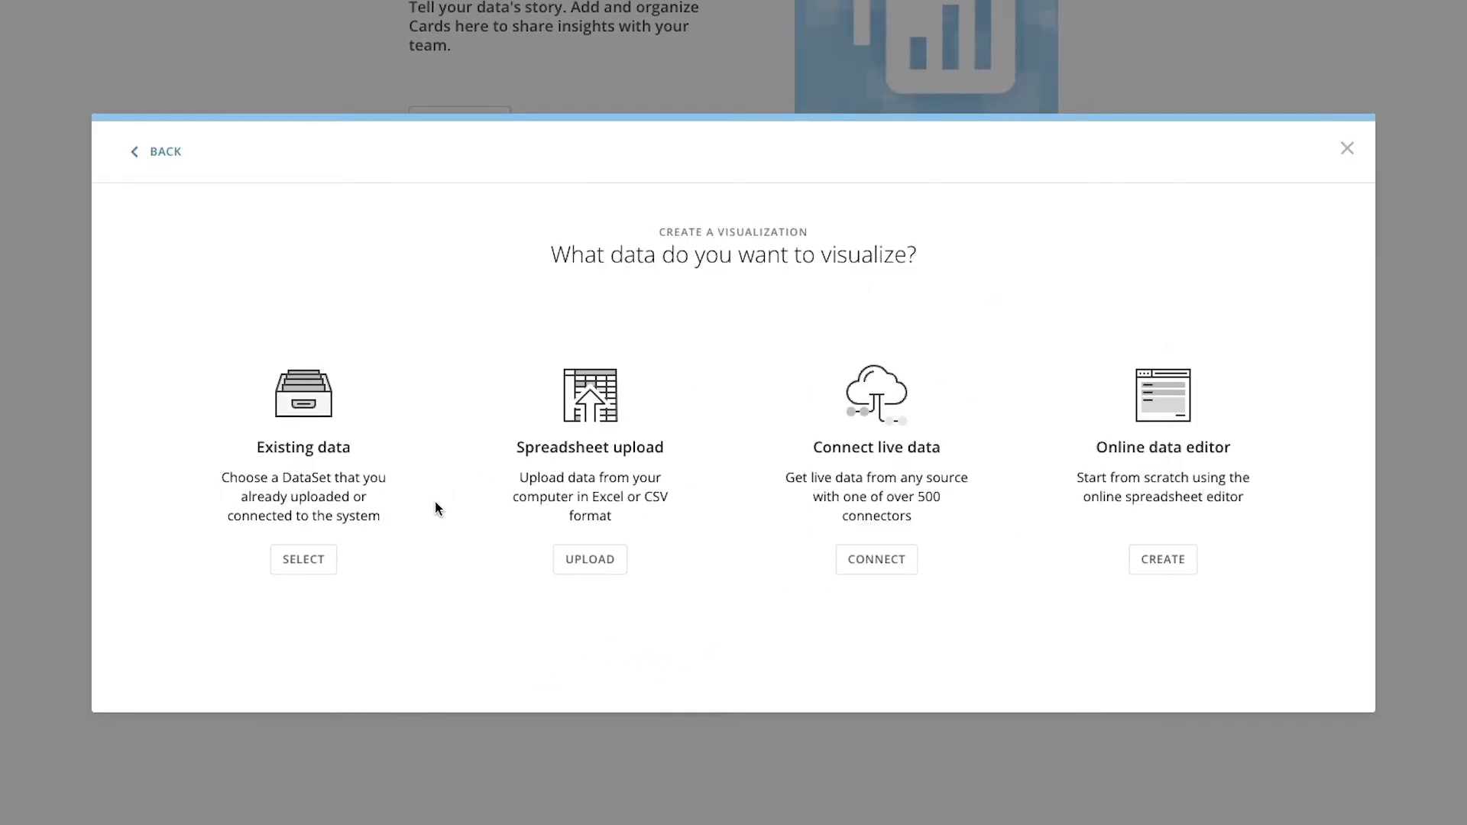
left_click(304, 560)
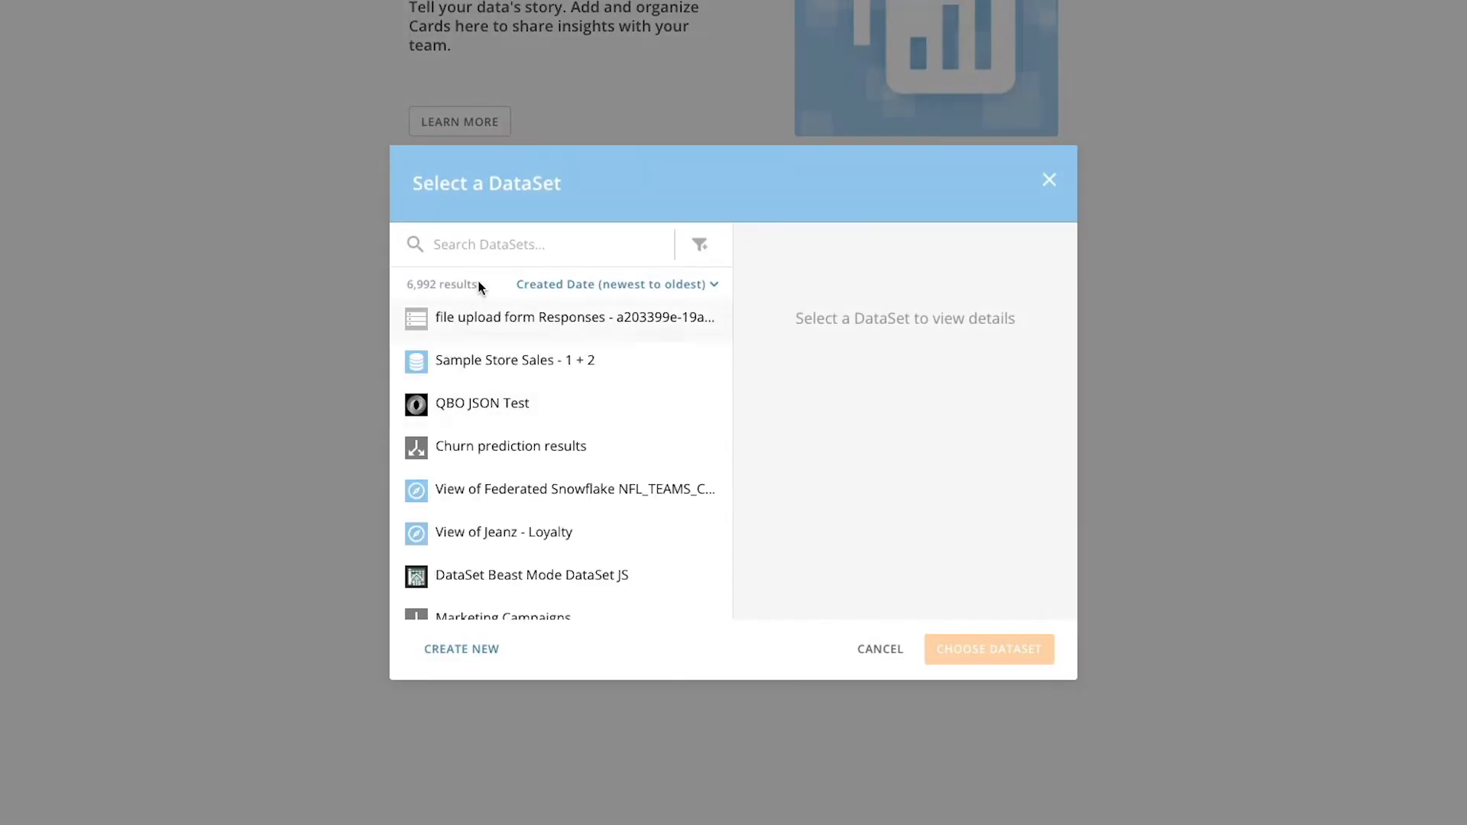
- Search the DataSets for "Netsuite - Orders", review the columns of the DataSet with exactly that name, and choose it for the card
type("Netsuit")
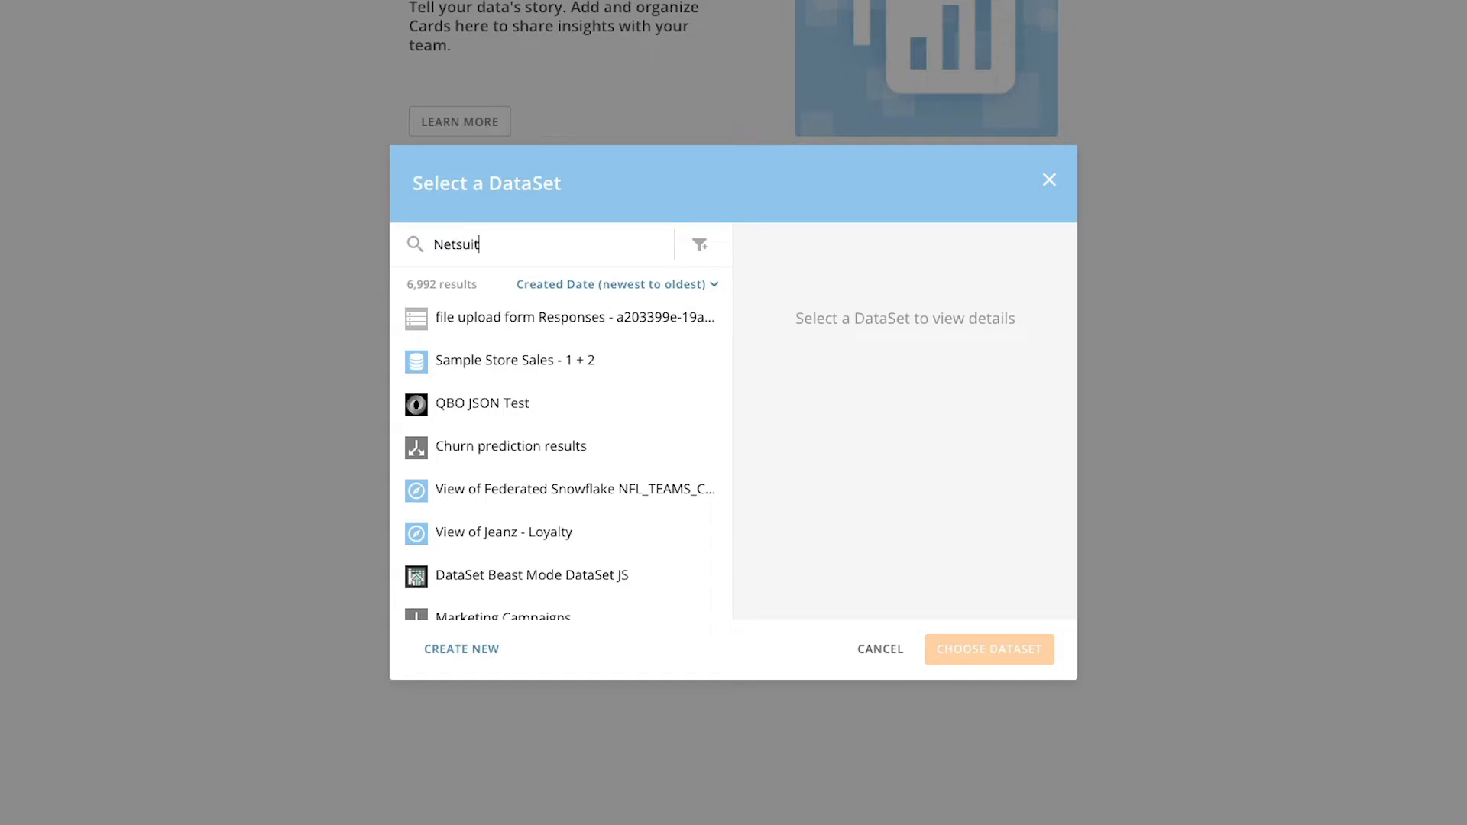
type("e - Orders")
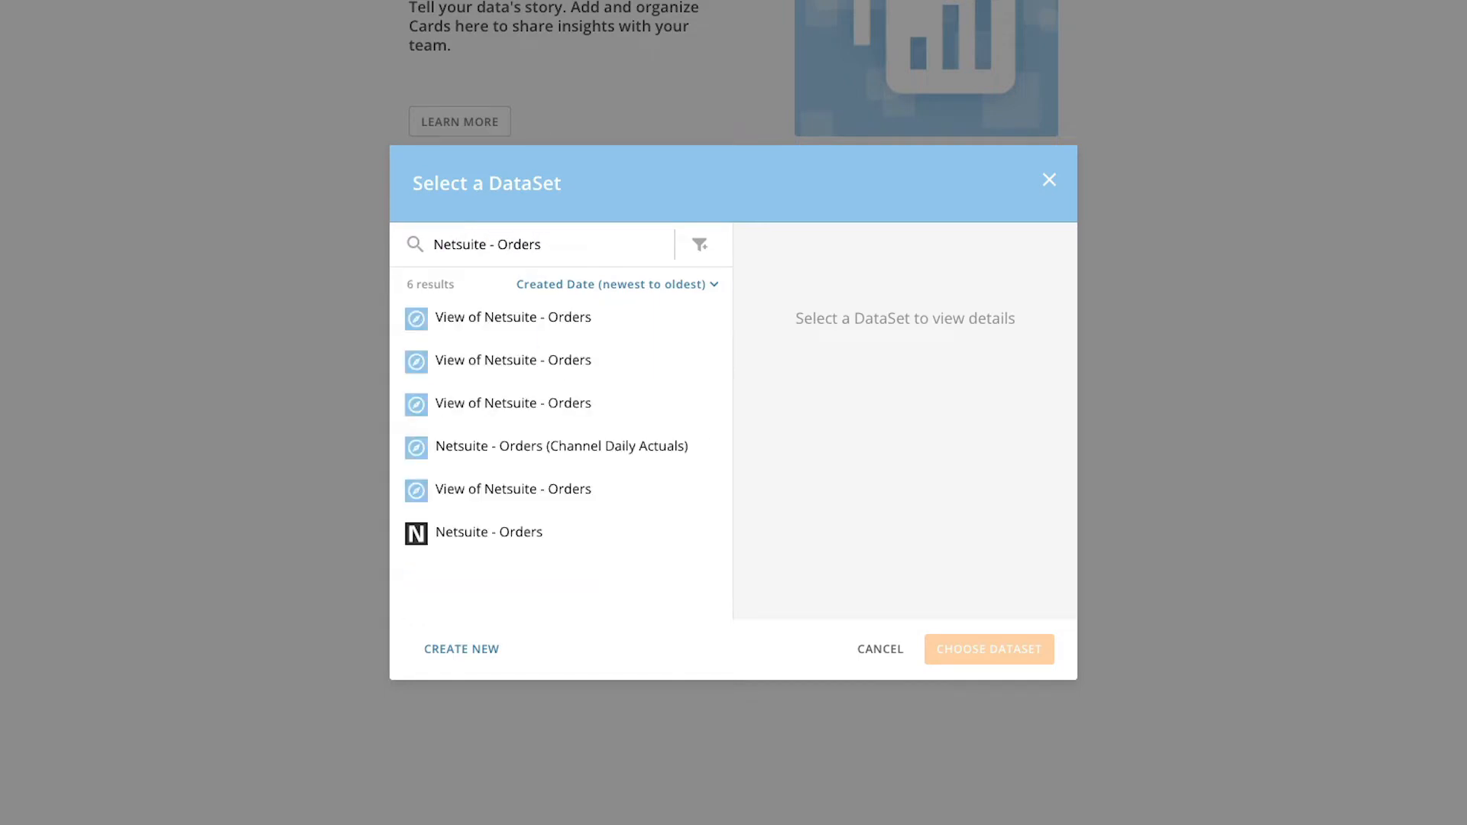
left_click(462, 537)
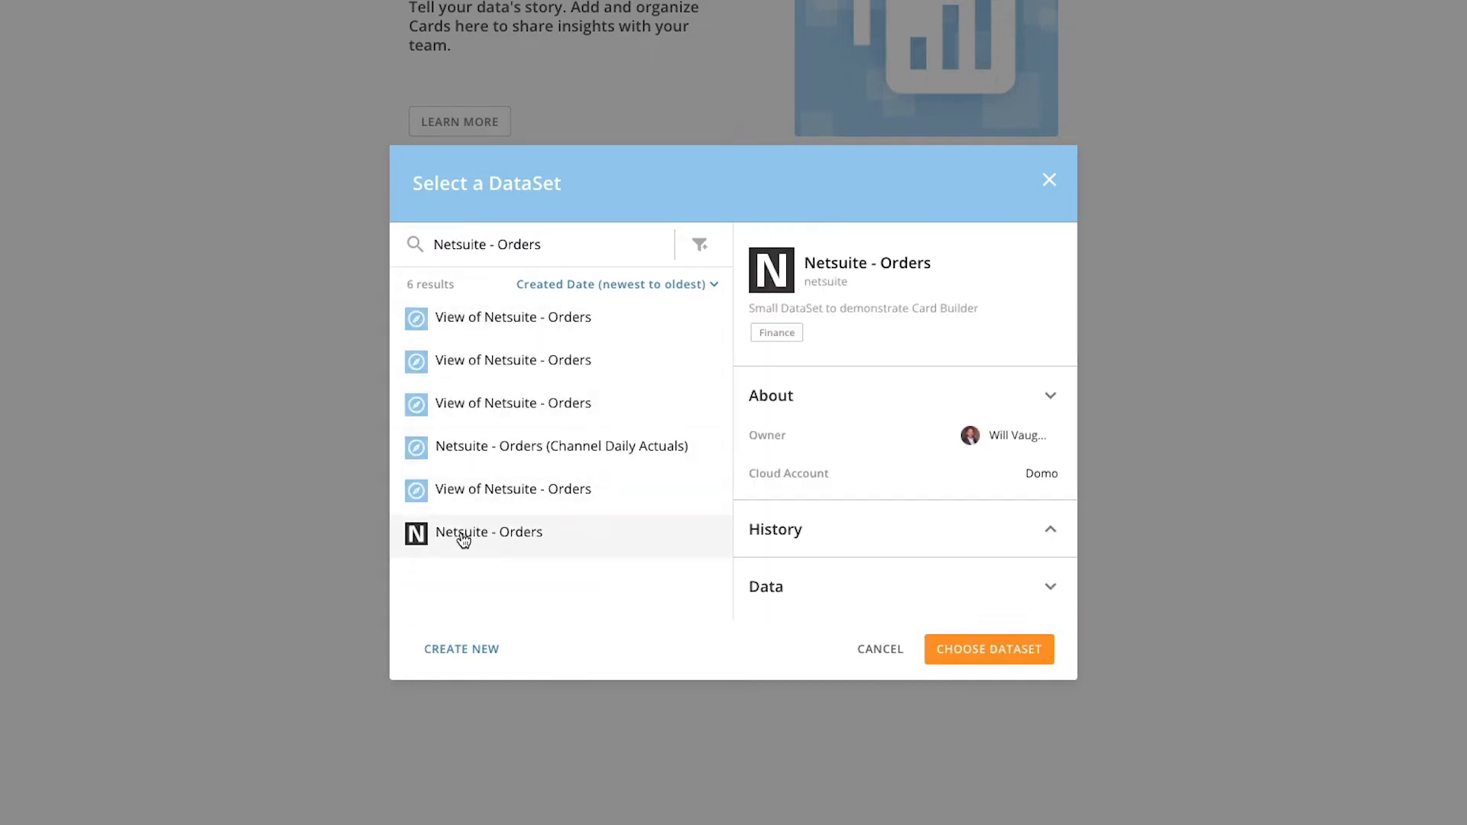
scroll(962, 519, "down", 5)
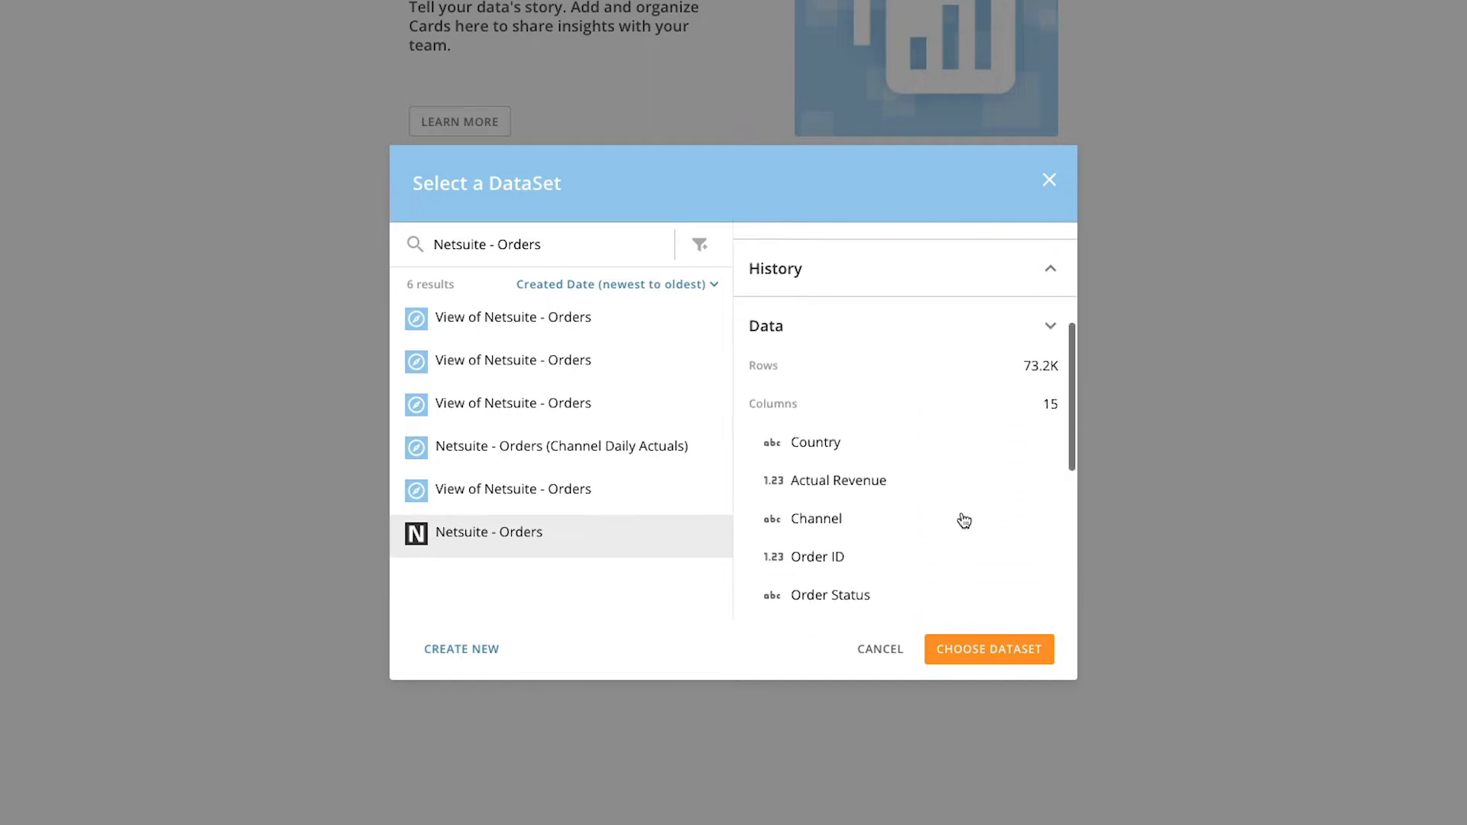
scroll(964, 520, "down", 3)
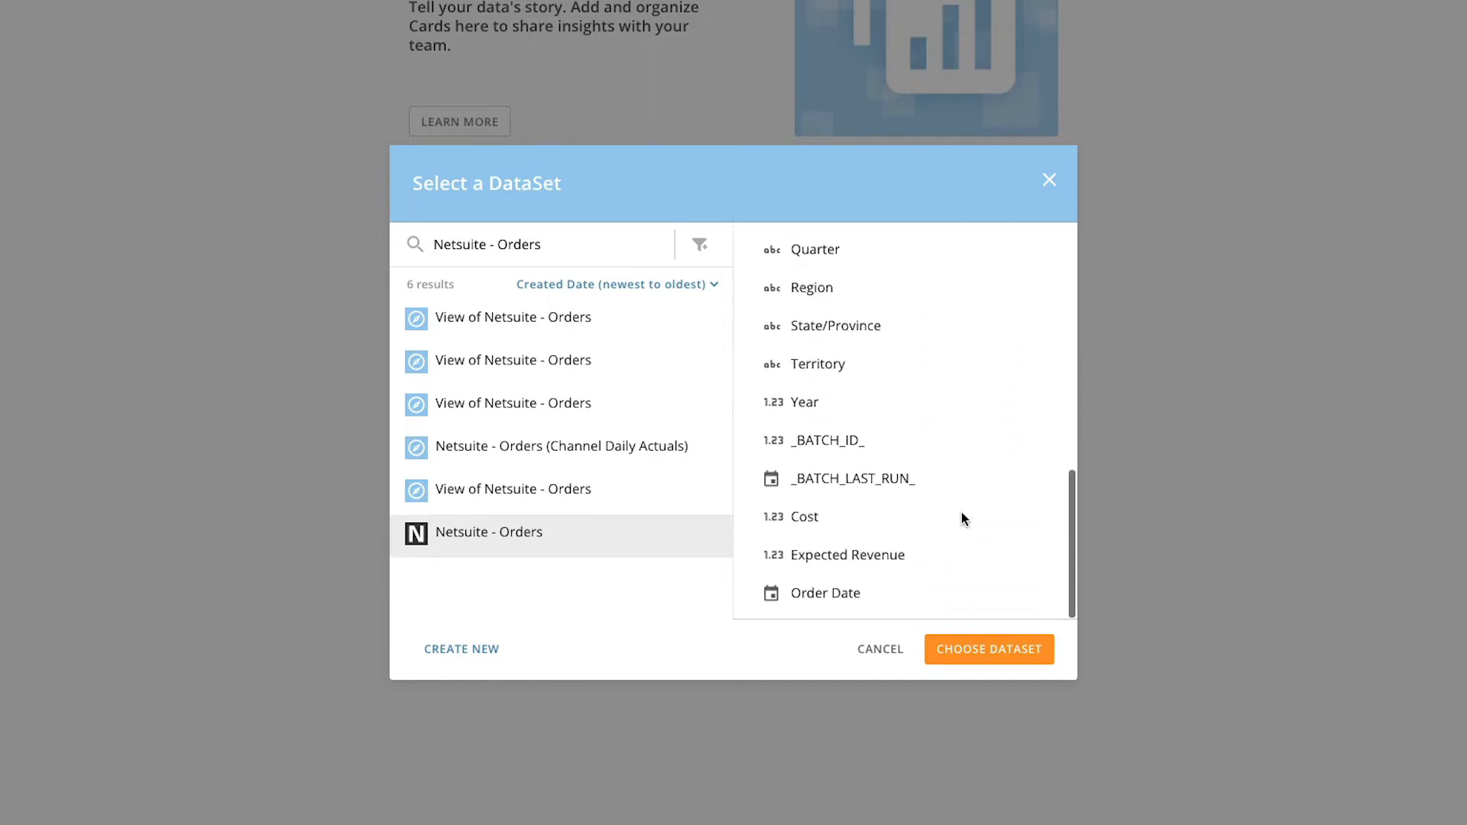
left_click(973, 648)
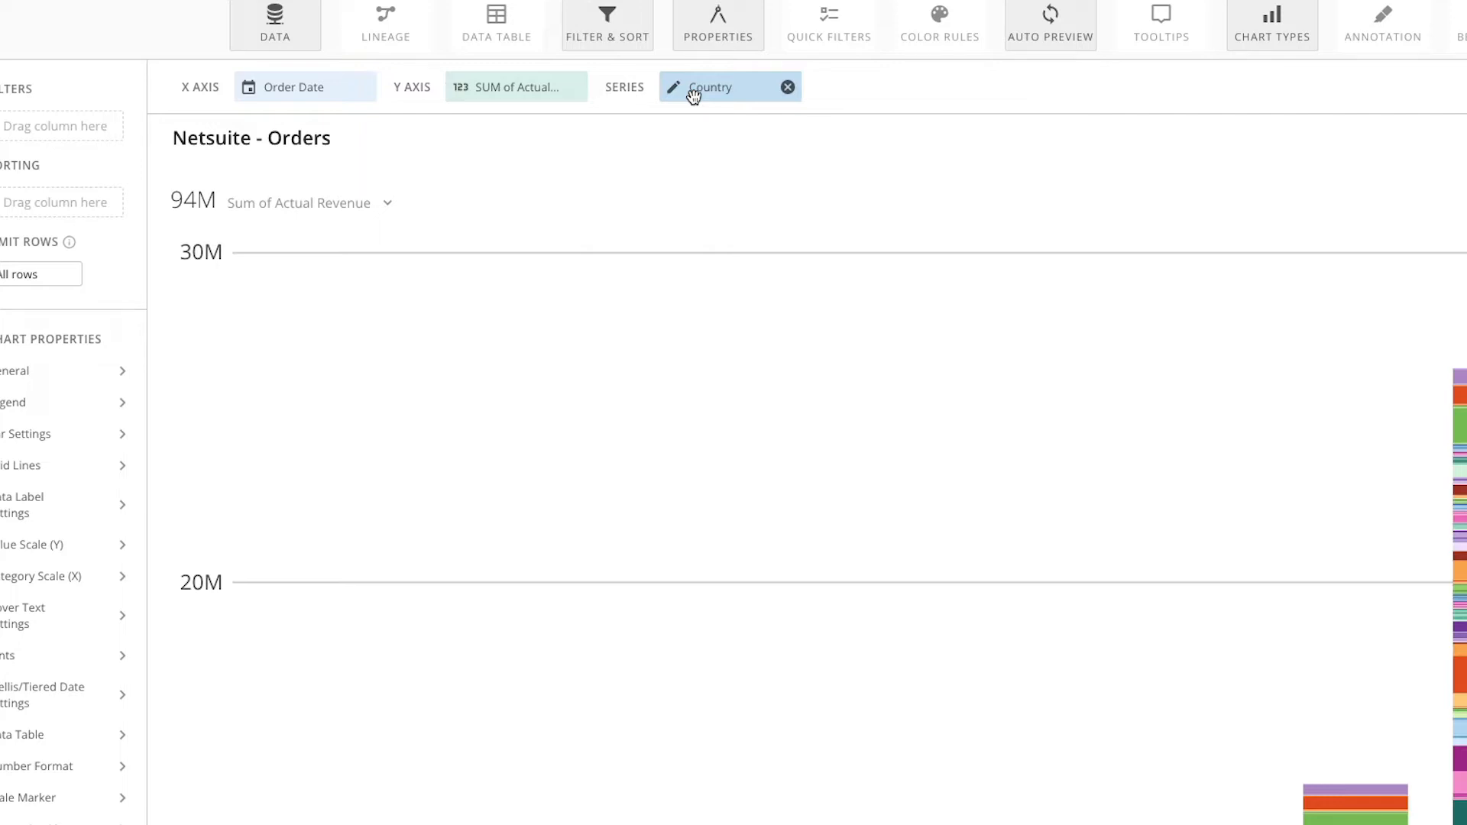
- Replace Country with the Region dimension as the chart's series, without aggregation
left_click_drag(122, 410, 983, 85)
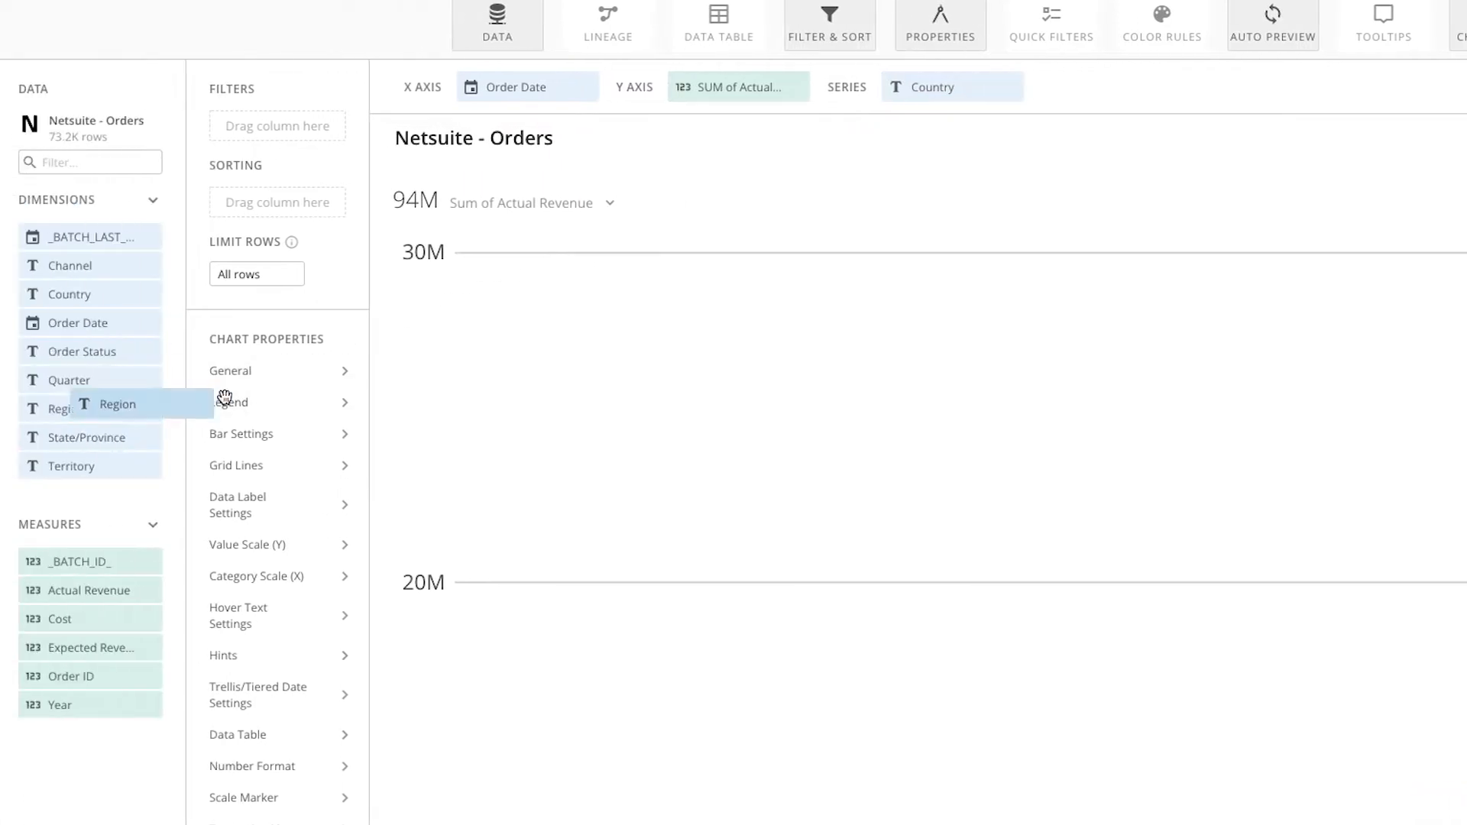
left_click(985, 88)
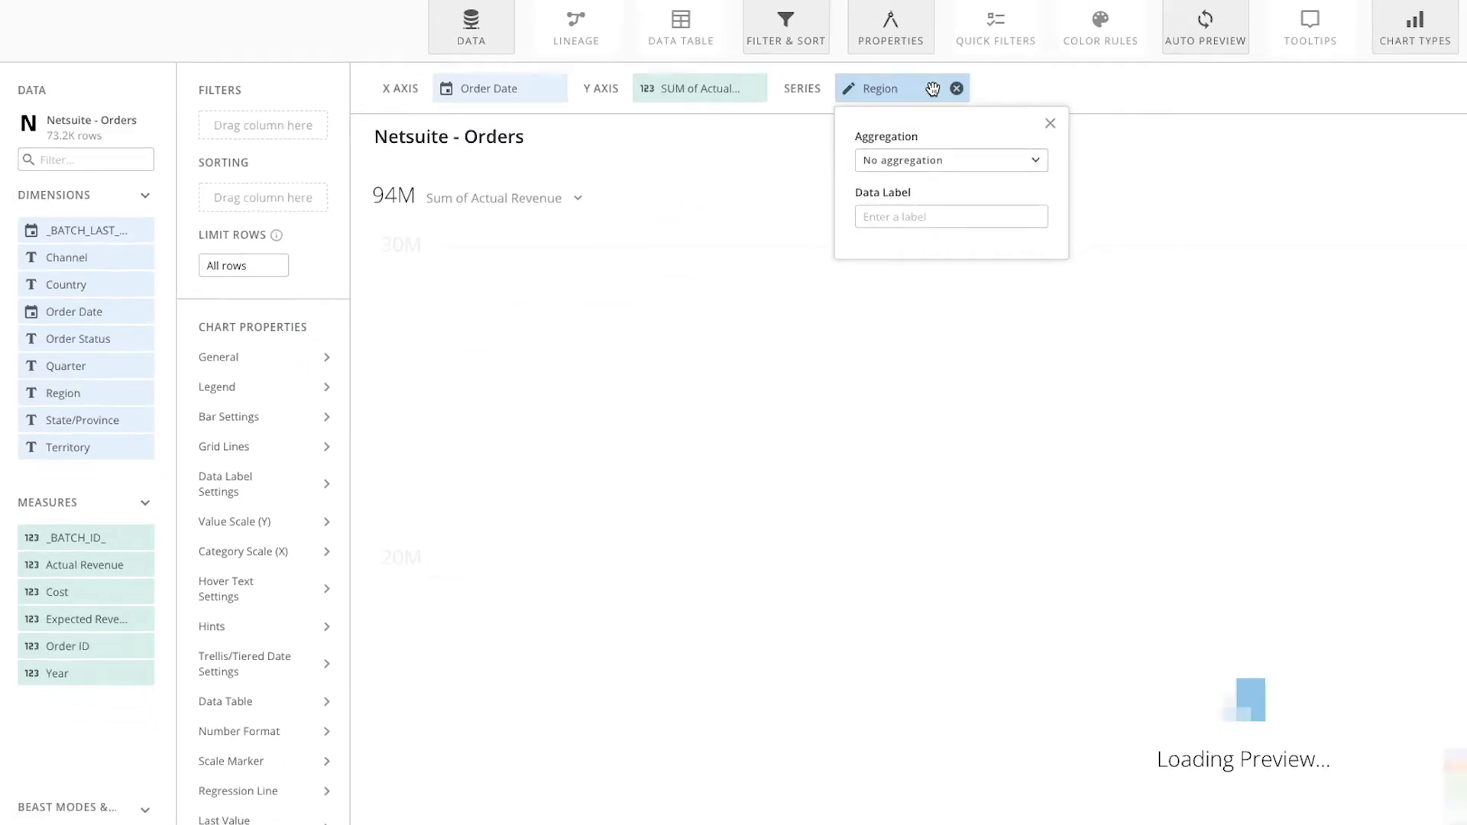
left_click(997, 92)
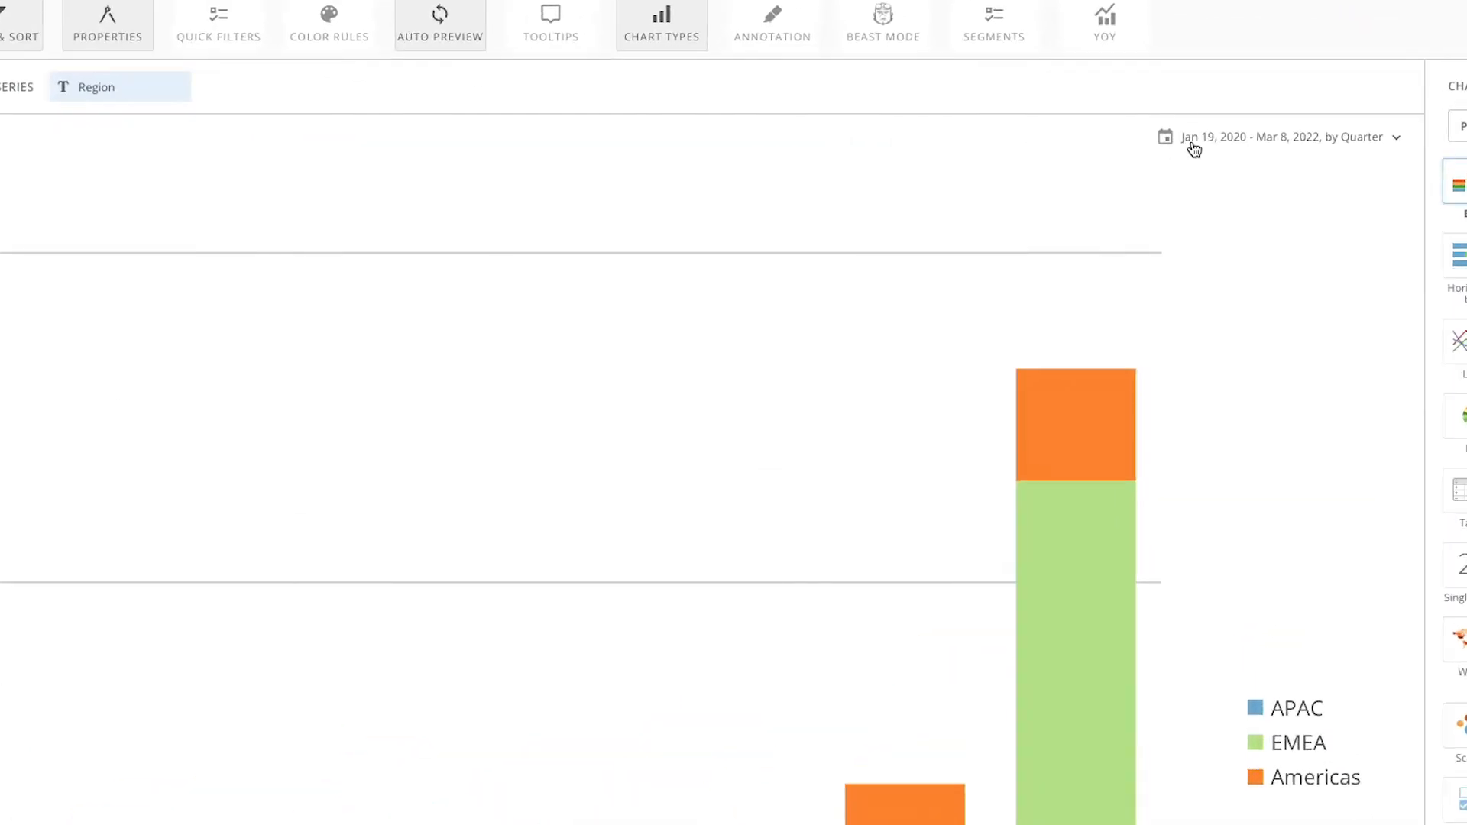
- Graph the chart's dates by Week and limit the date range to This Year
left_click(1257, 145)
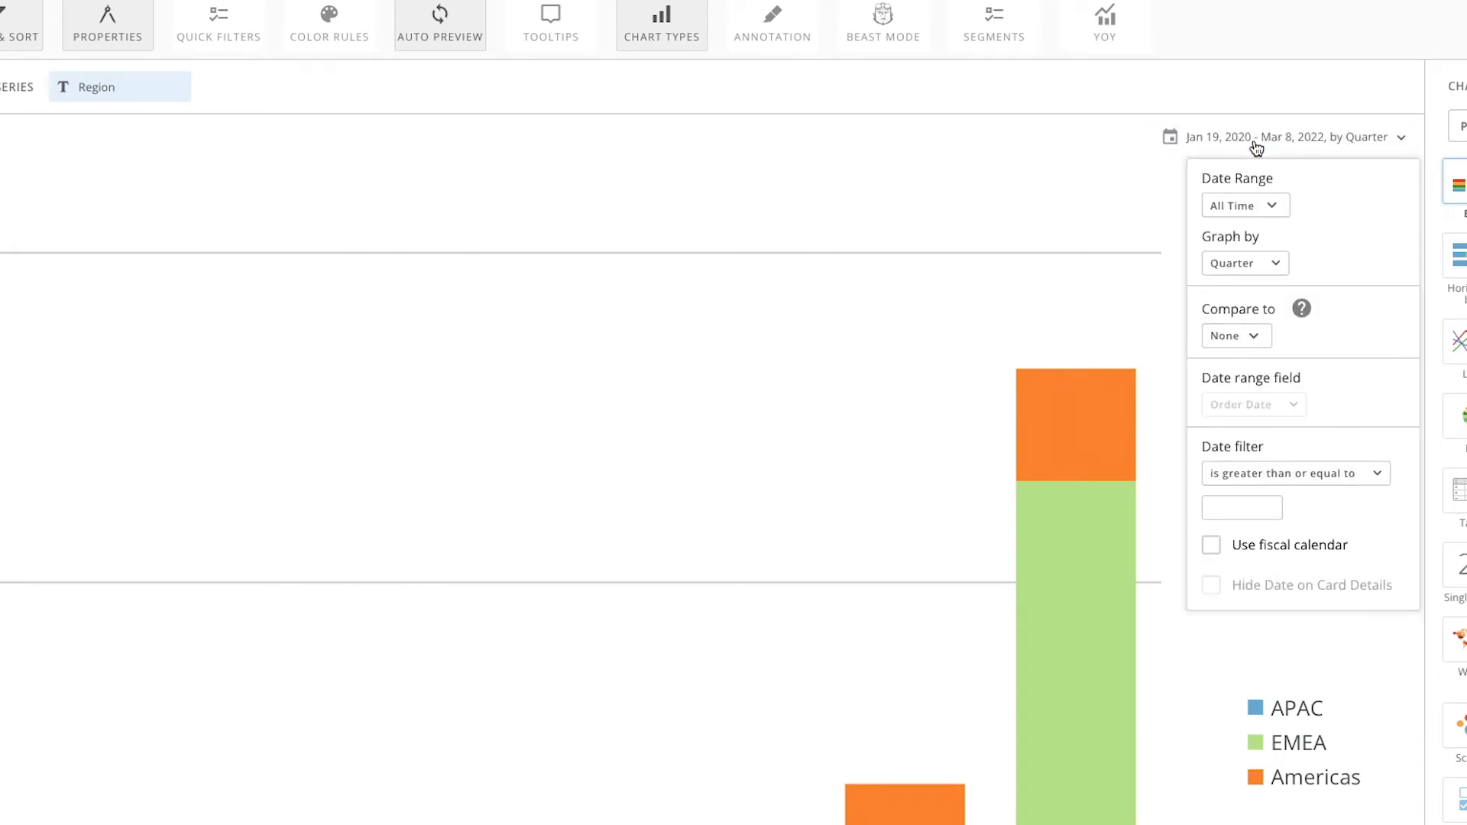
left_click(1272, 265)
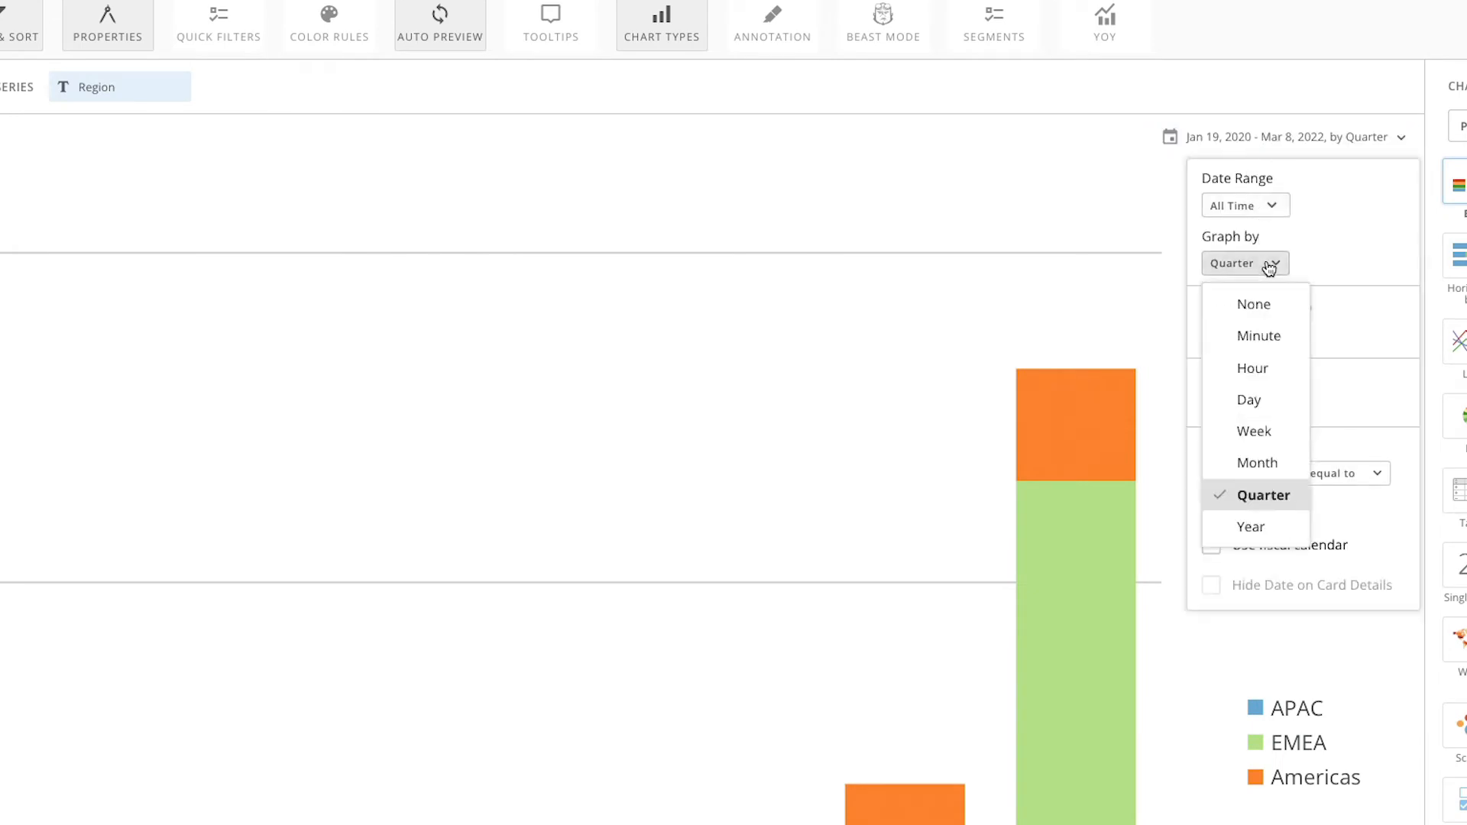
left_click(1267, 427)
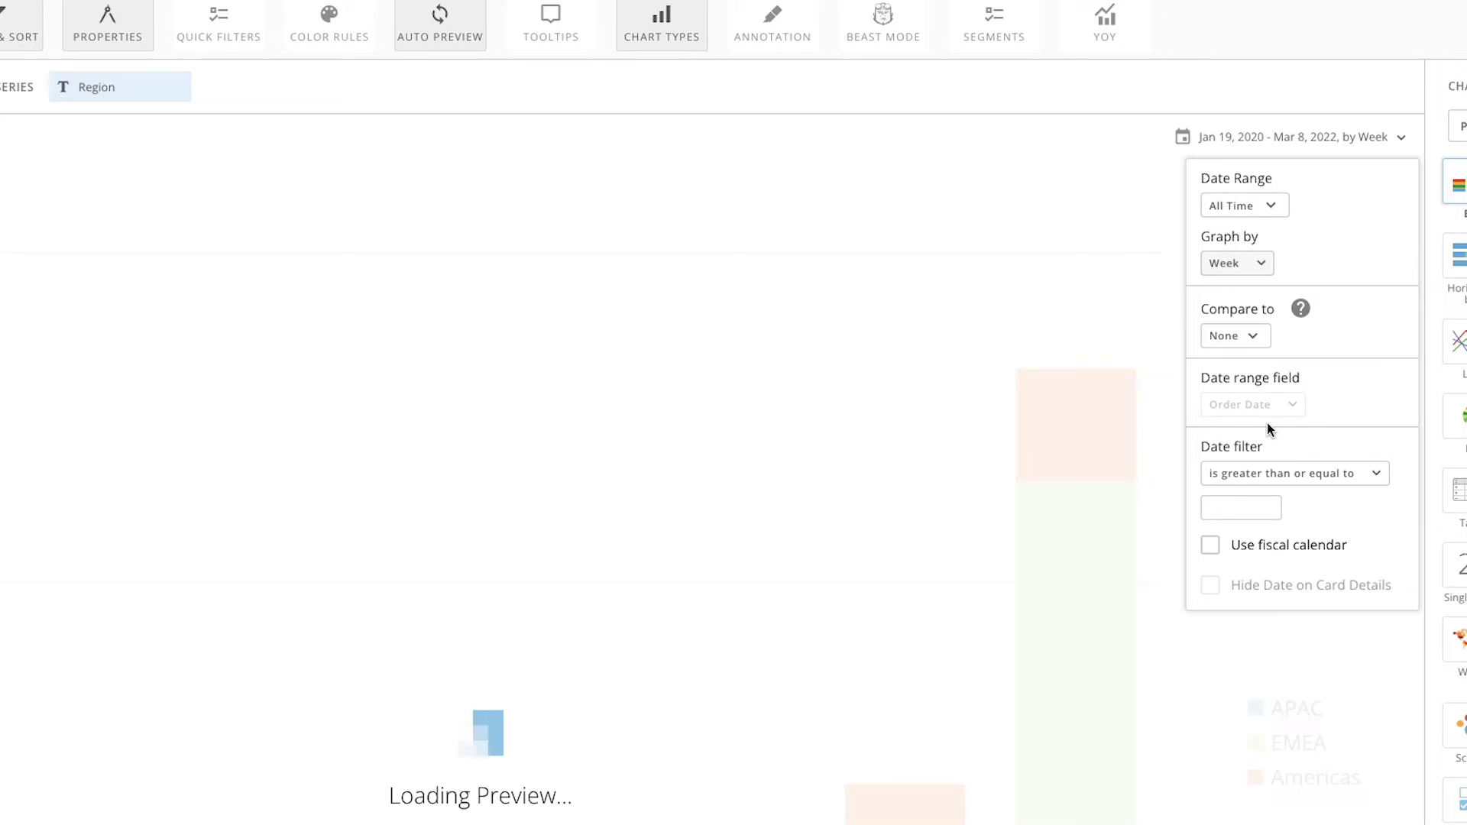
left_click(1270, 217)
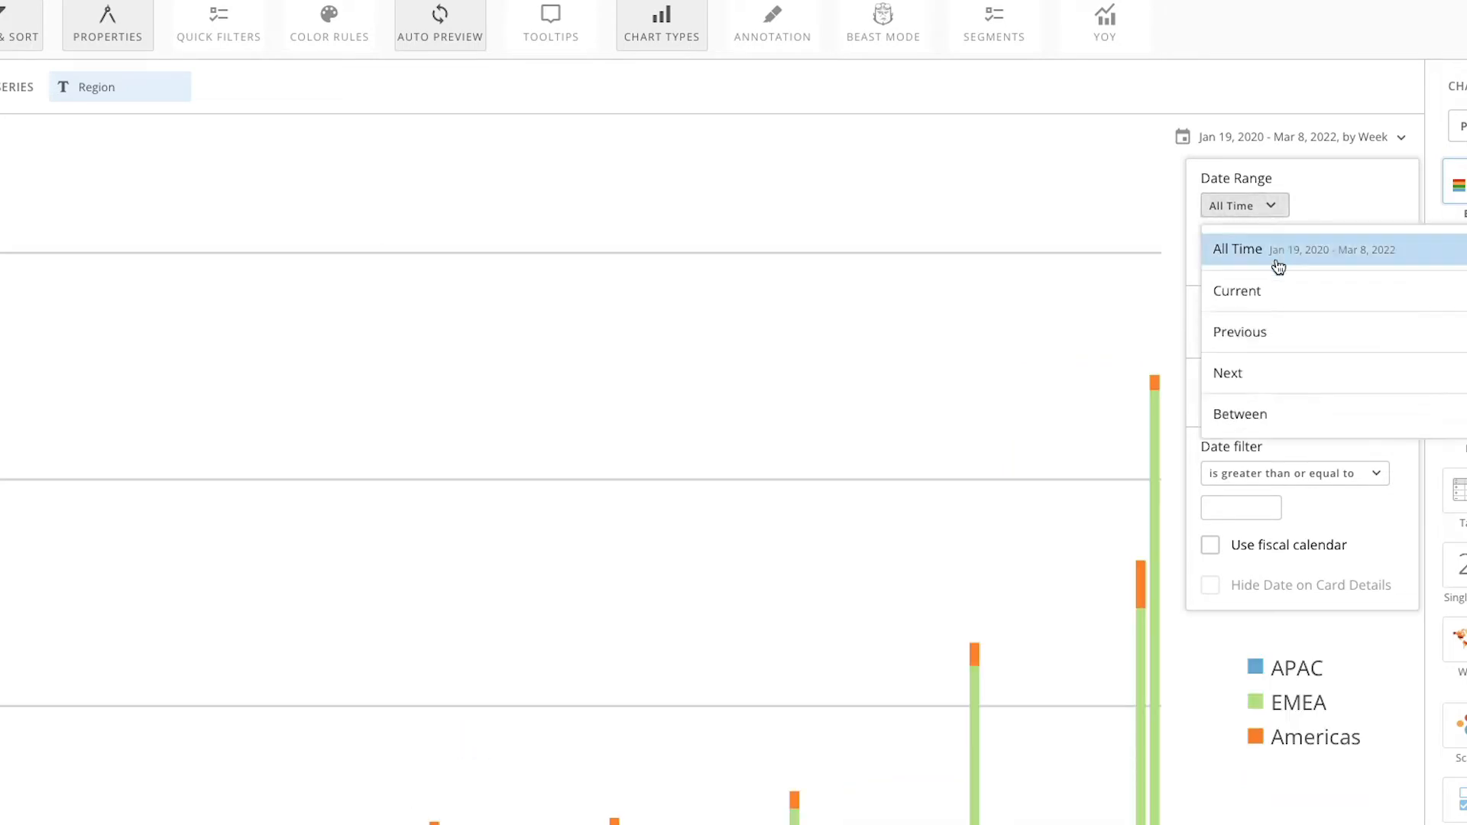
left_click(1274, 292)
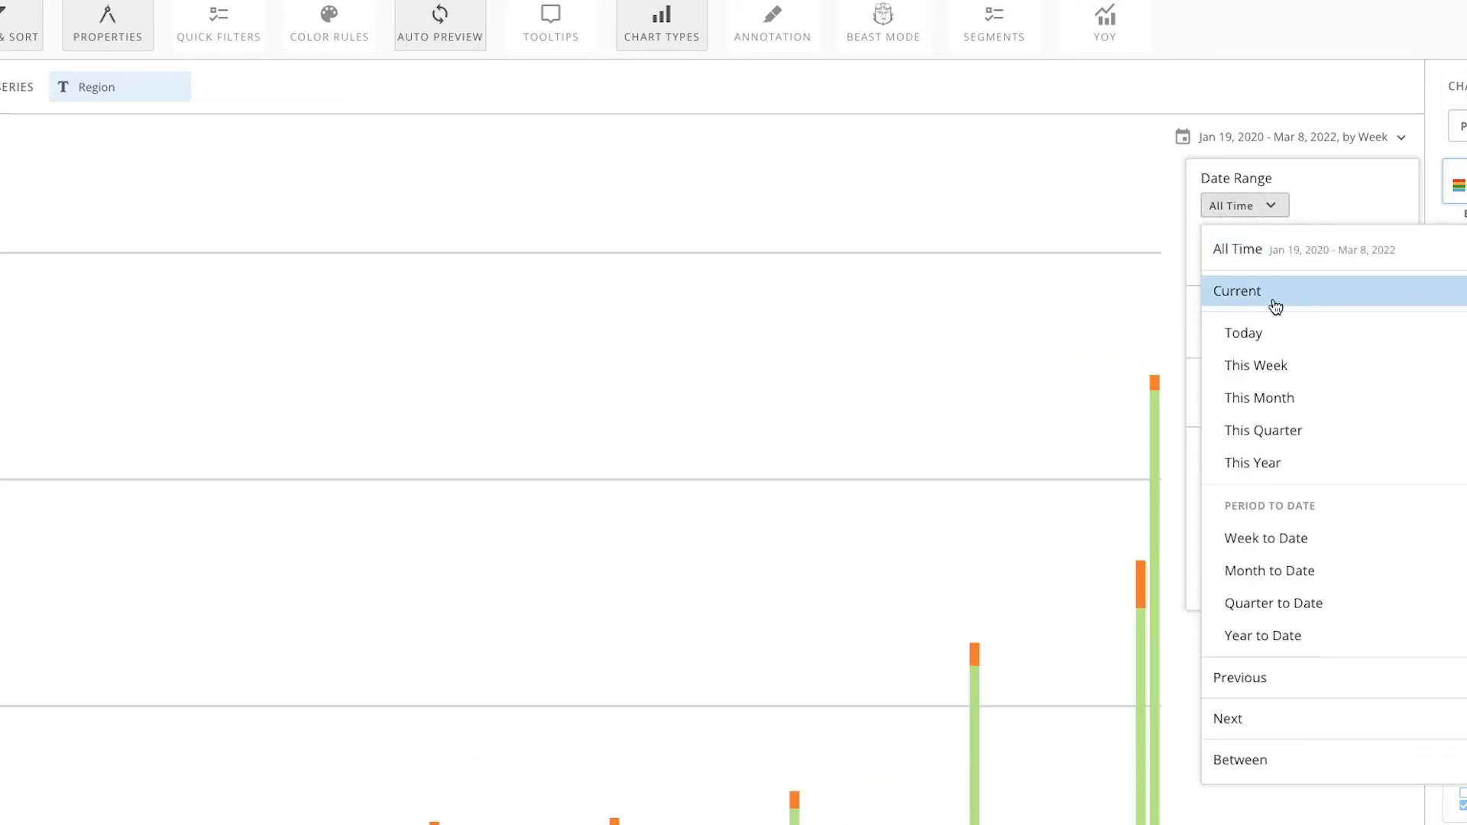
left_click(1274, 462)
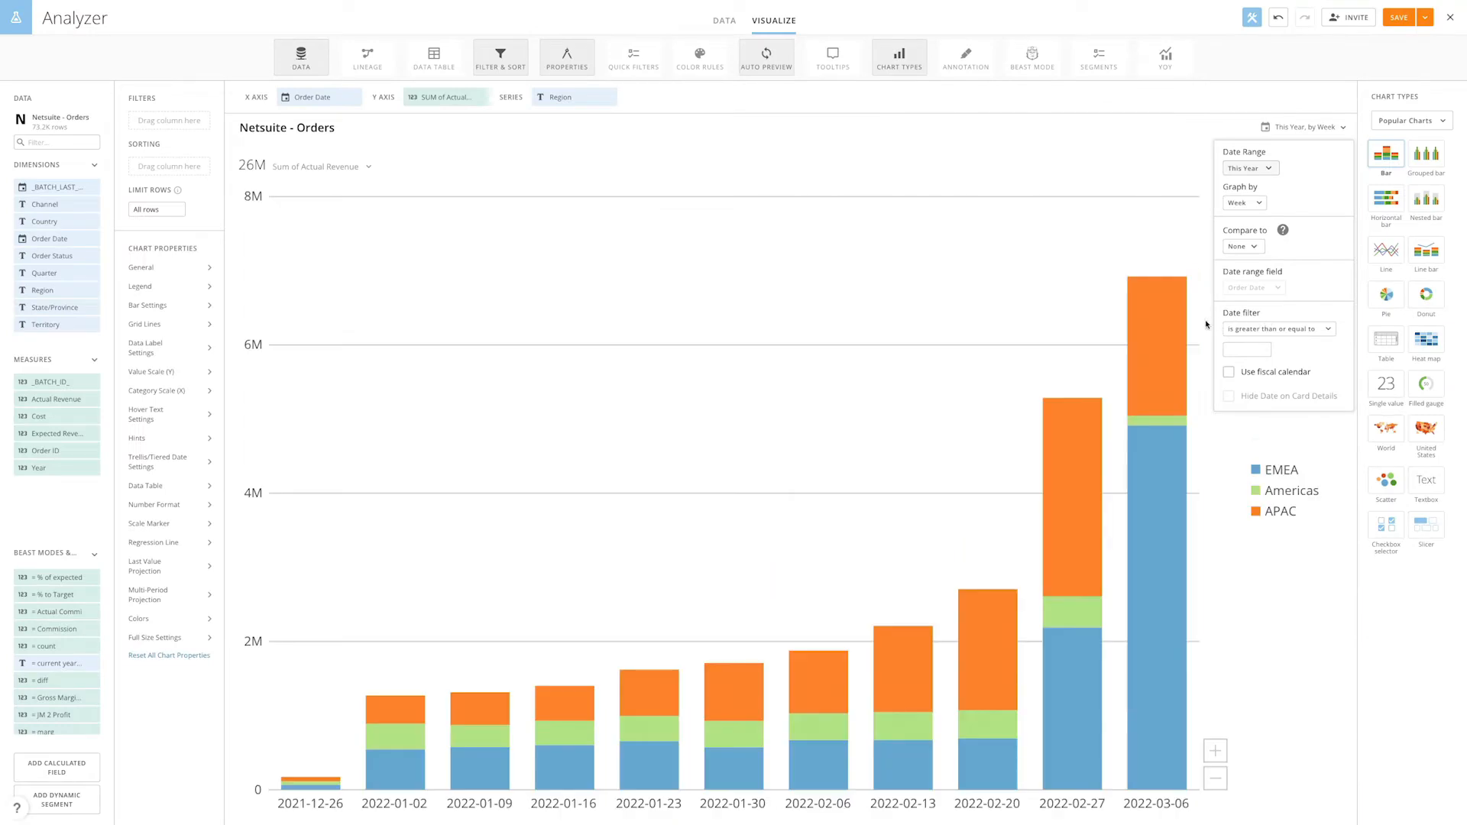
left_click(1206, 324)
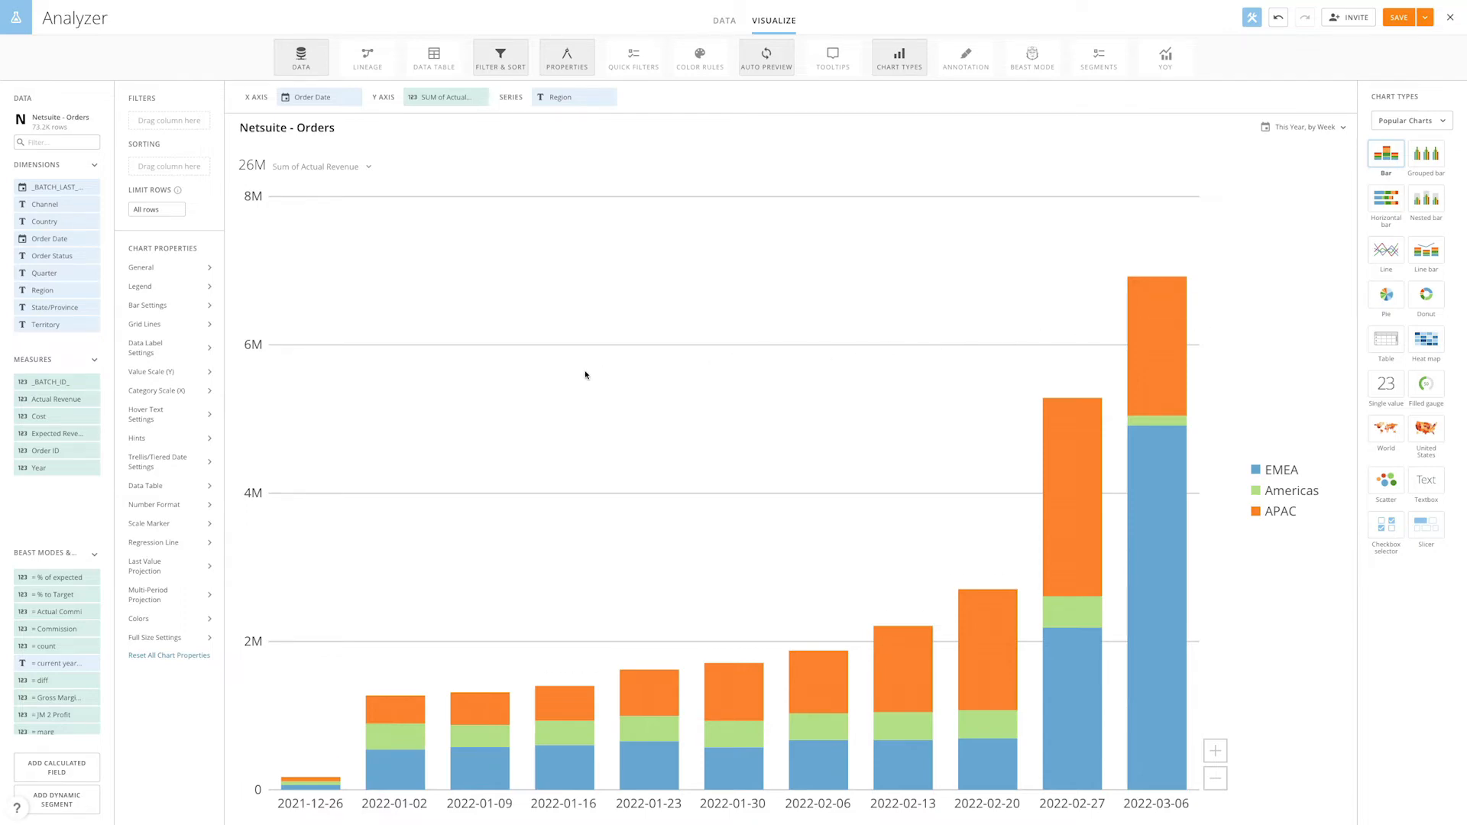
- Replace the Y axis measure with Order ID and set its aggregation to Count
left_click_drag(74, 453, 223, 369)
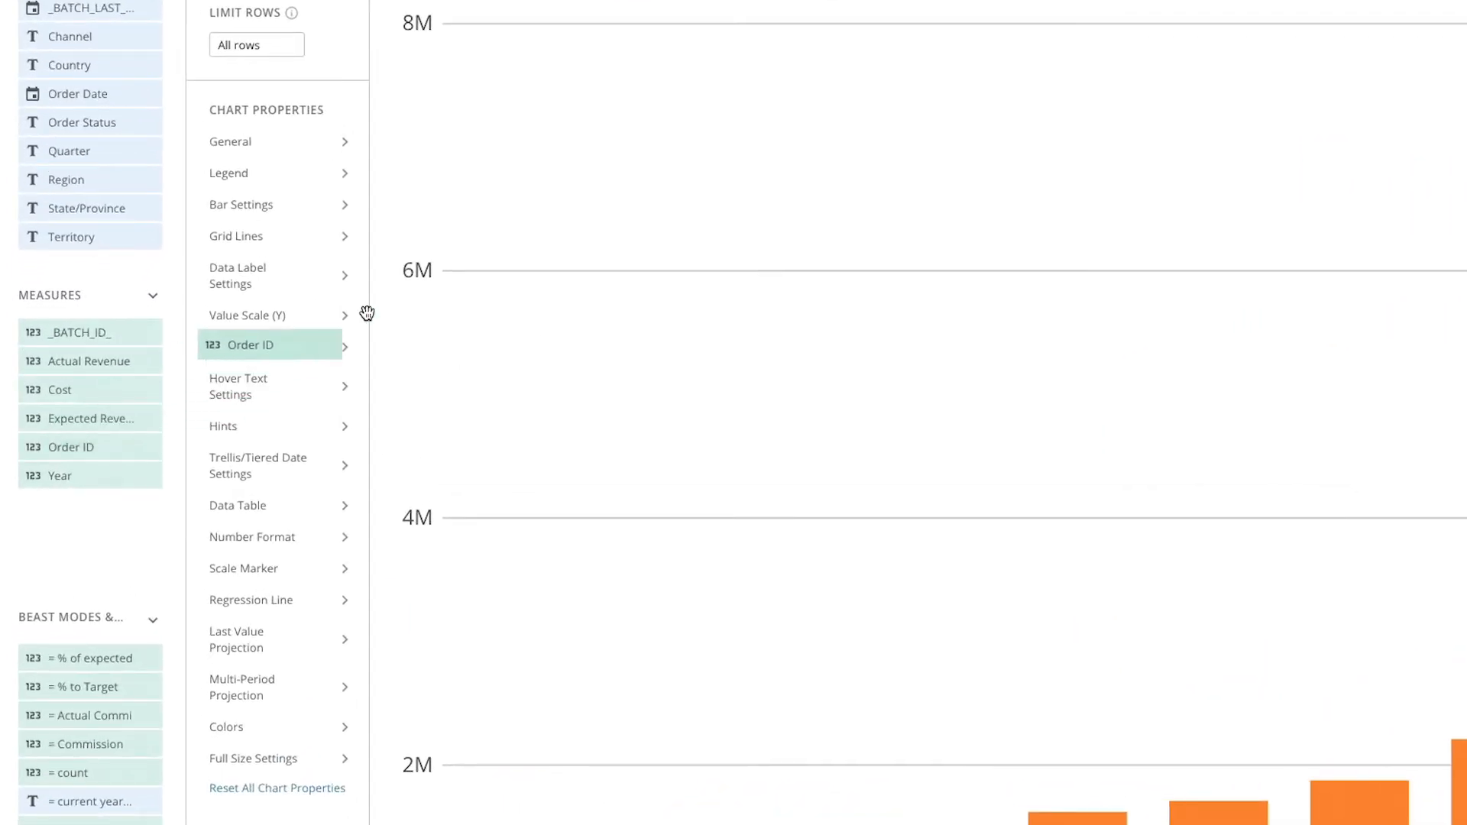
left_click_drag(367, 314, 759, 107)
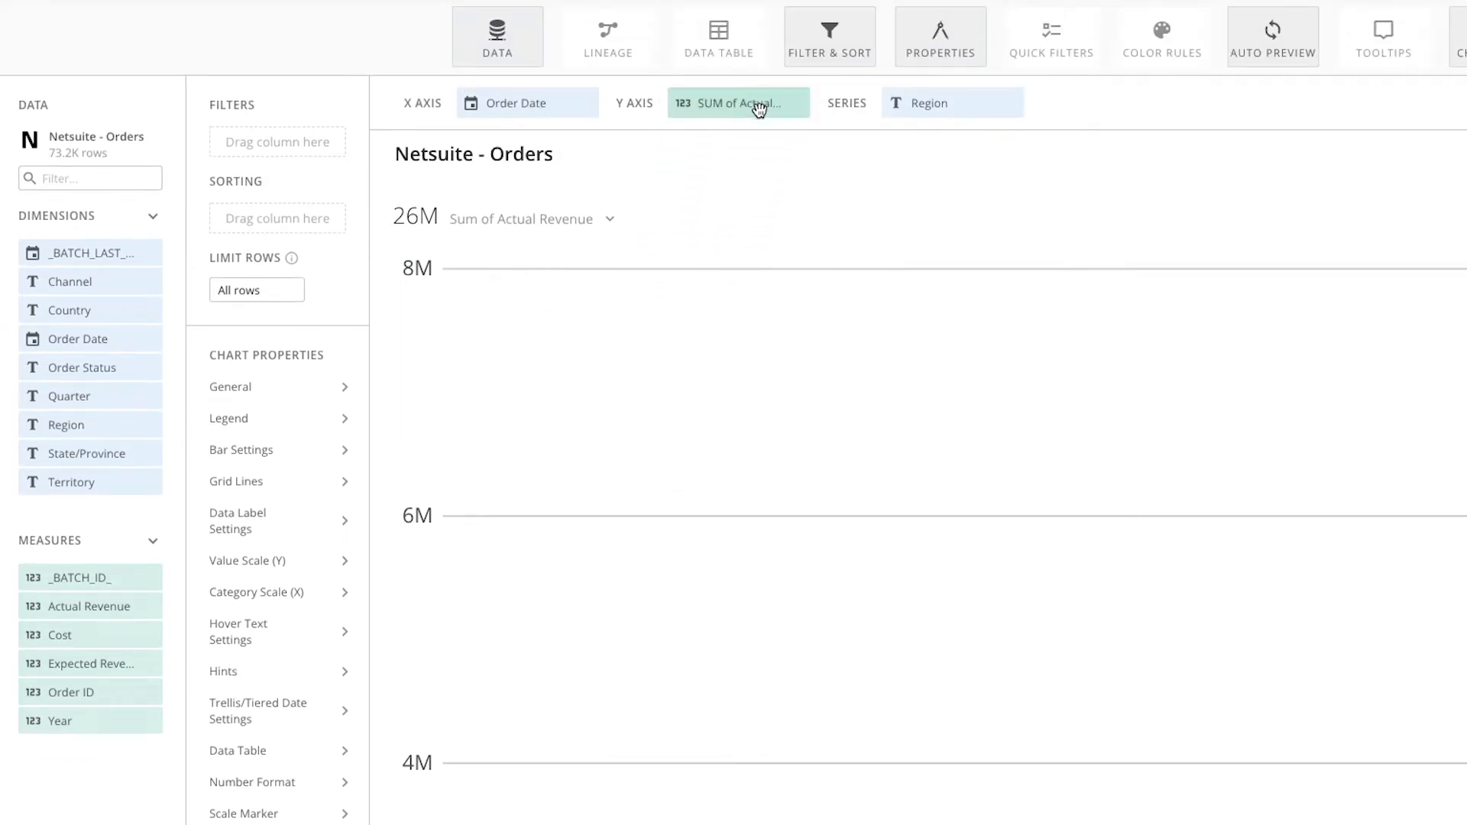
left_click(757, 103)
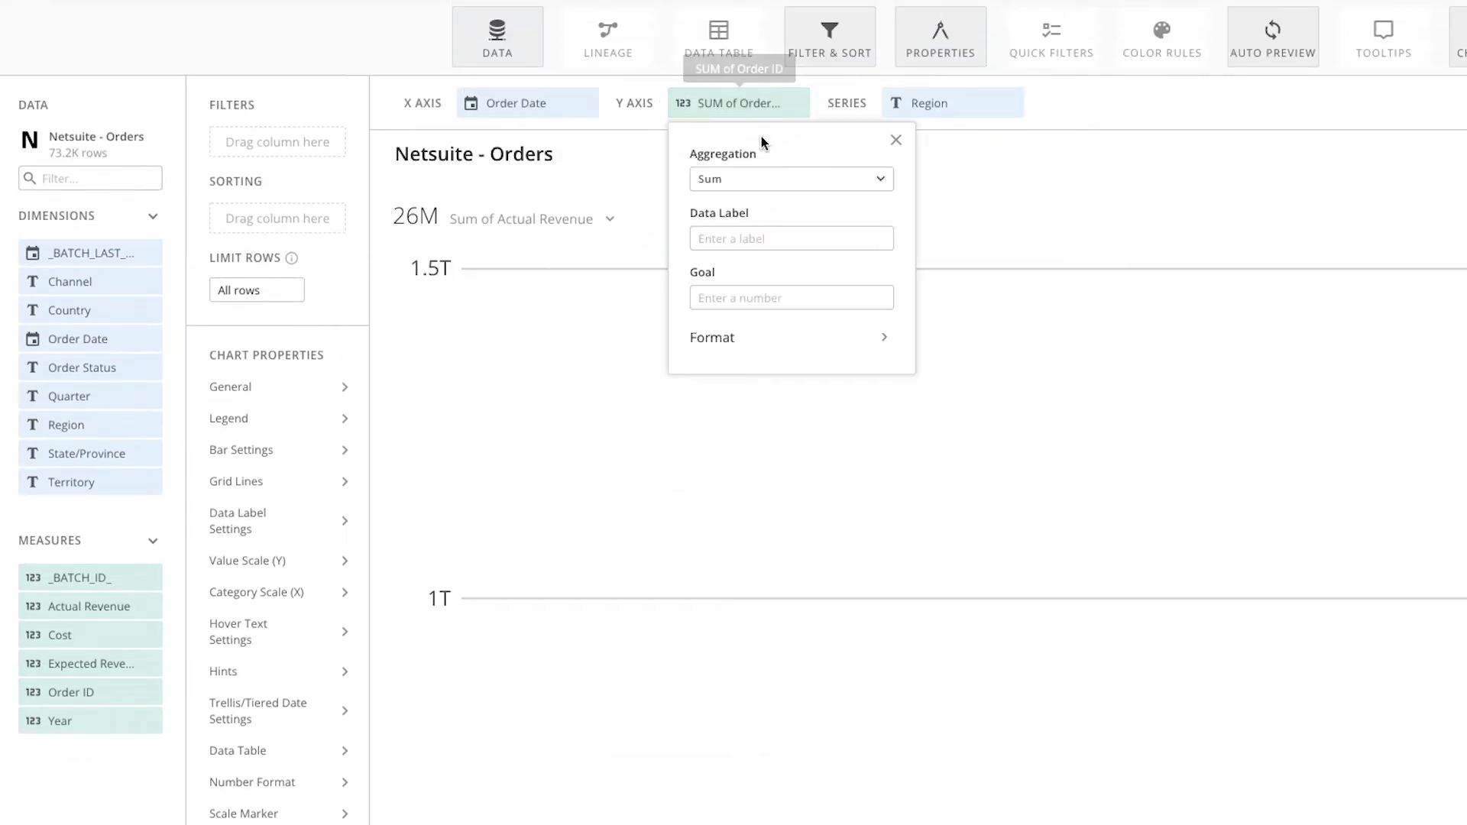
left_click(762, 180)
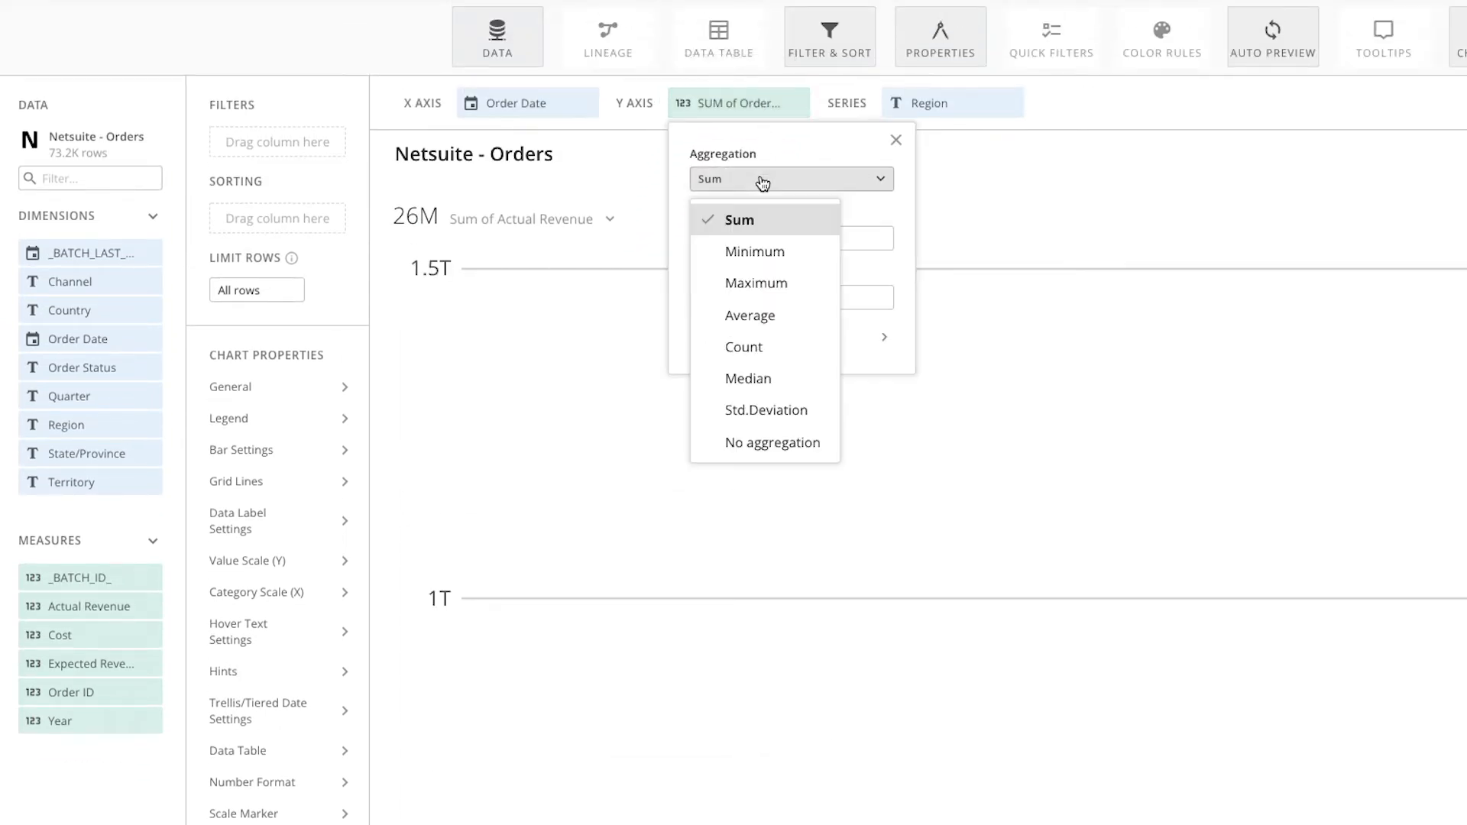
left_click(783, 348)
left_click(937, 229)
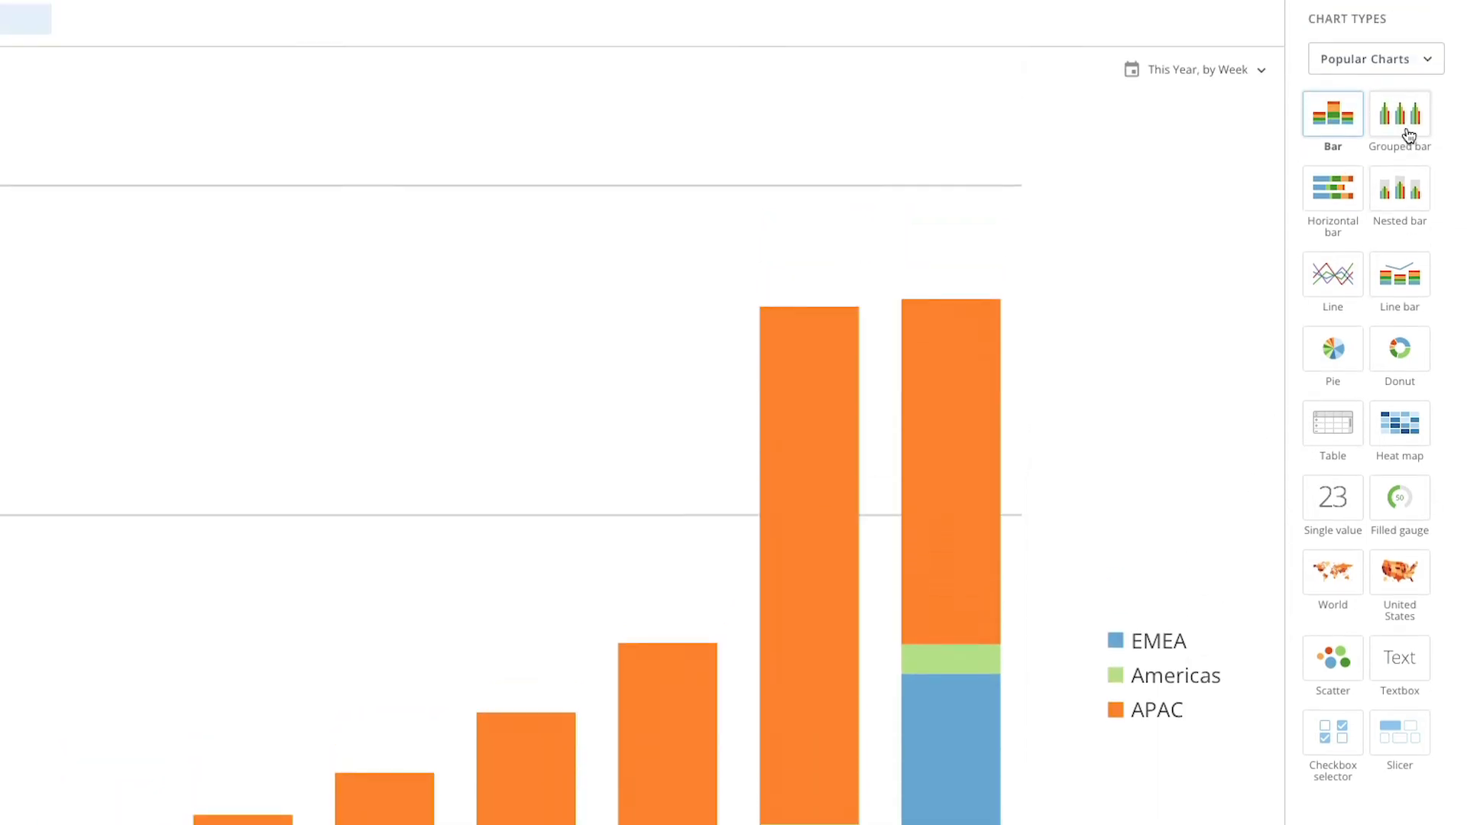
- Change the chart type to Grouped bar and filter Order Status to Partially Canceled orders only
left_click(1409, 136)
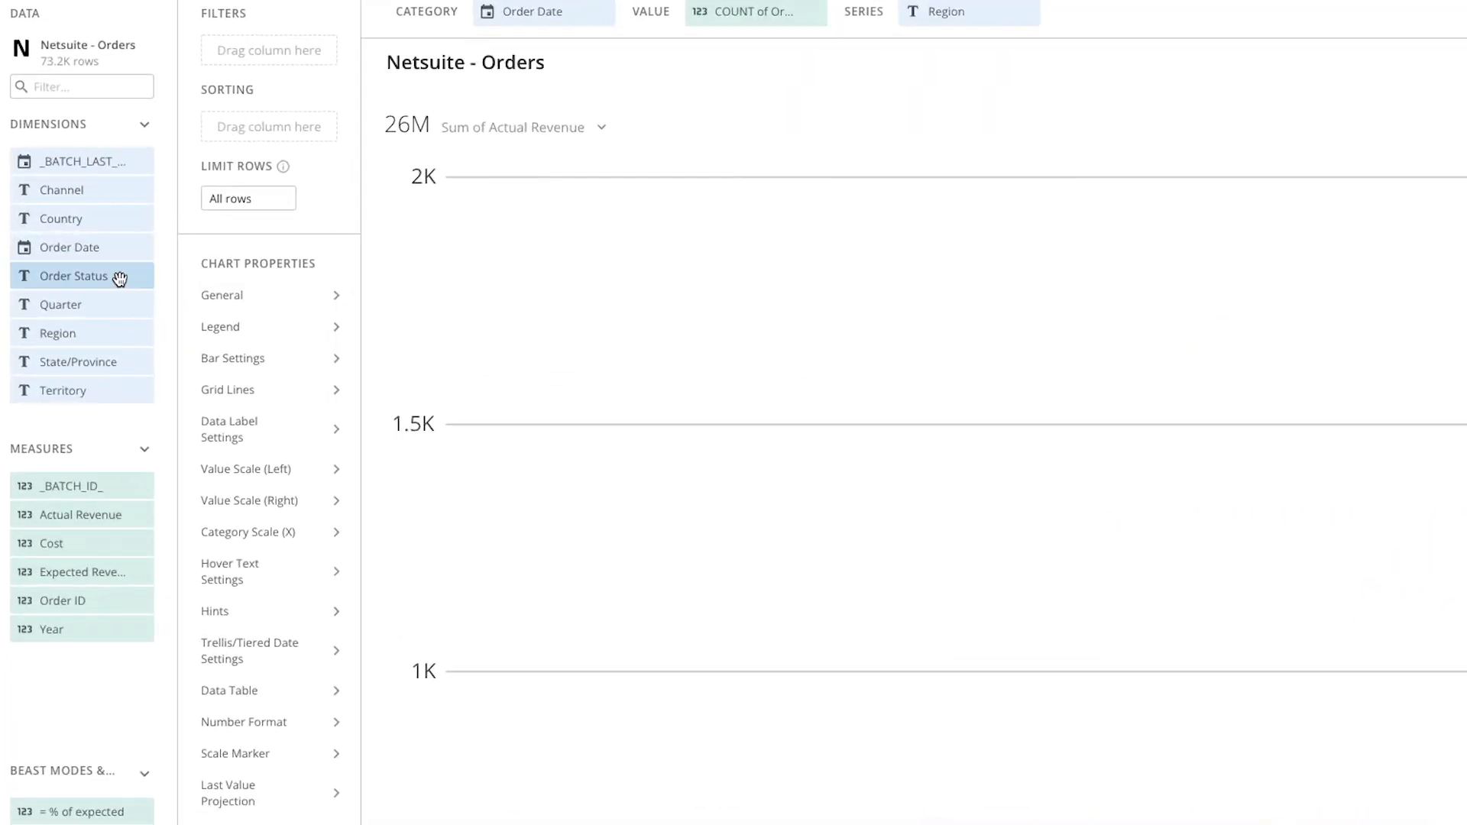
left_click_drag(120, 278, 302, 51)
left_click(222, 270)
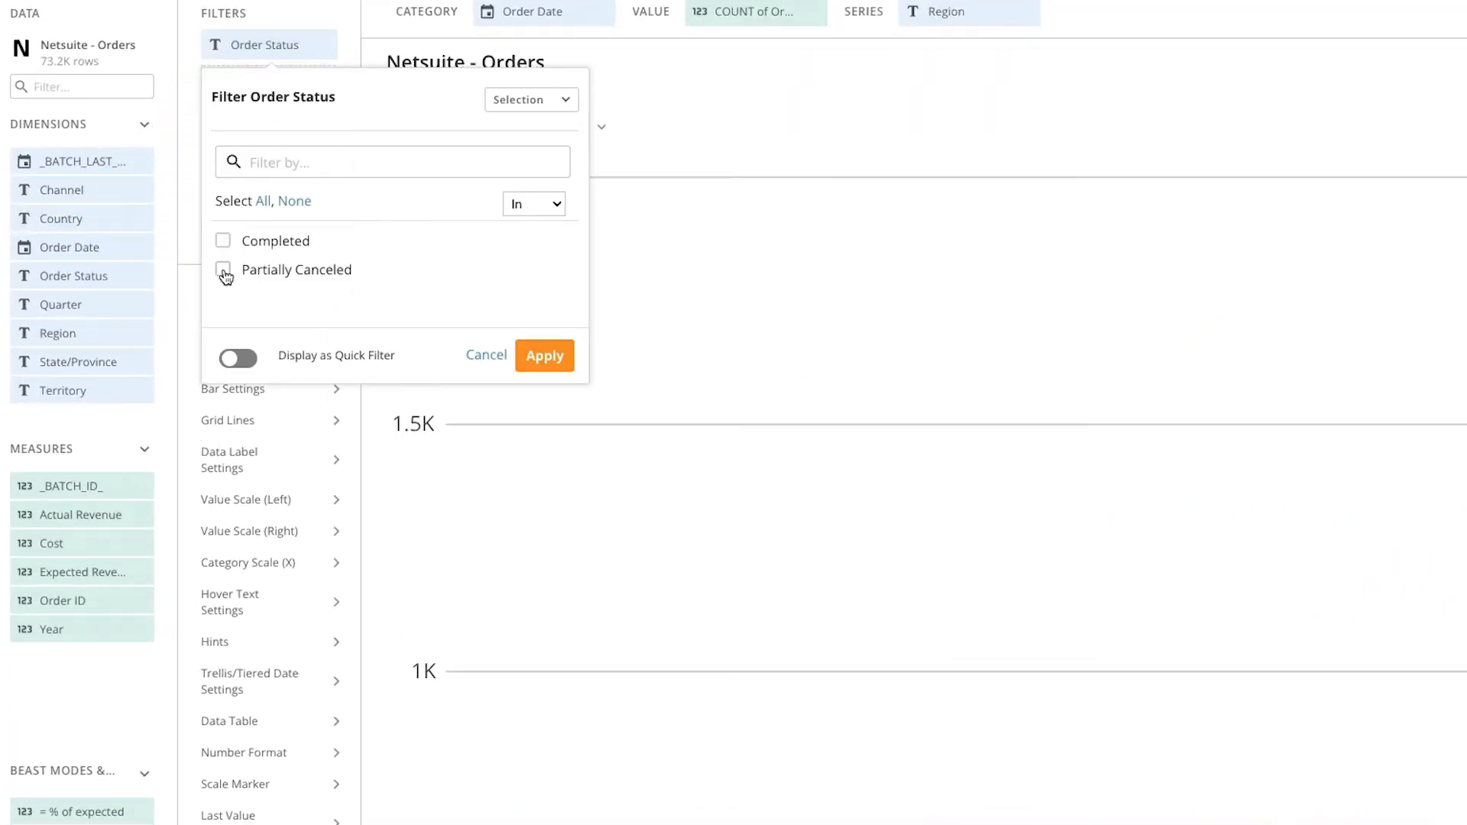
left_click(544, 430)
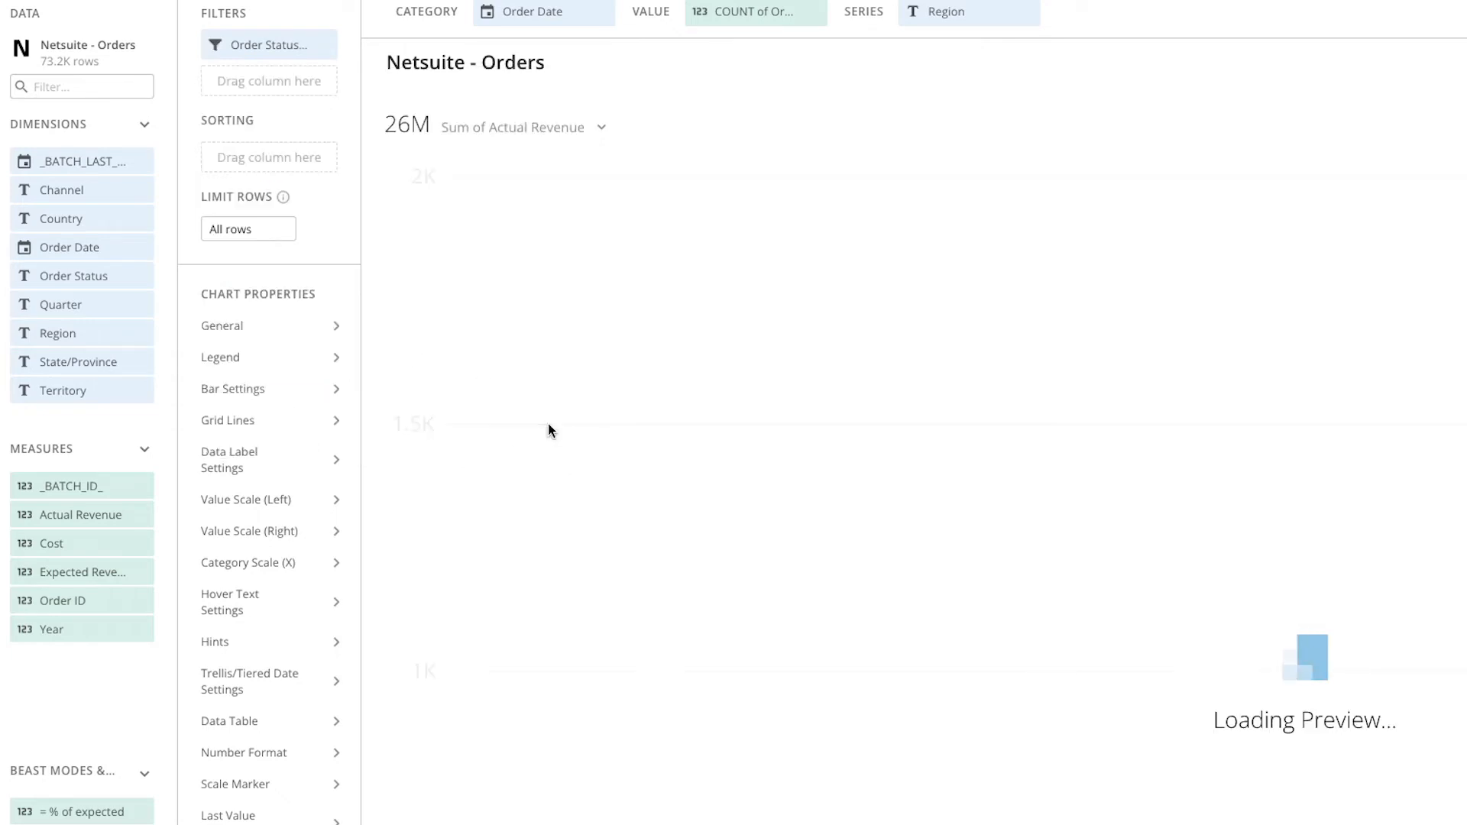
- Base the summary number on the Order ID column with the Count aggregation
left_click(539, 131)
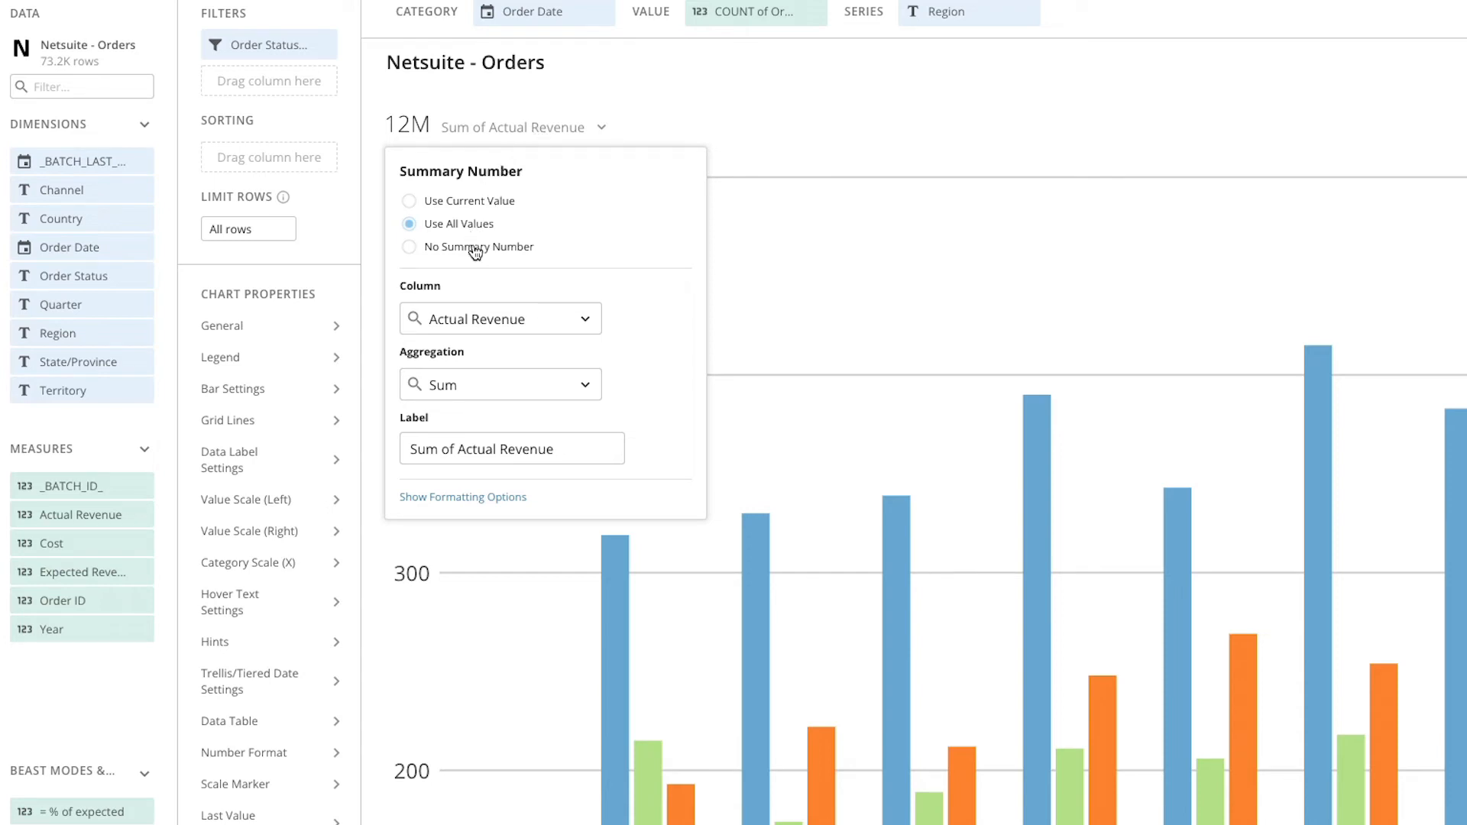
left_click(489, 329)
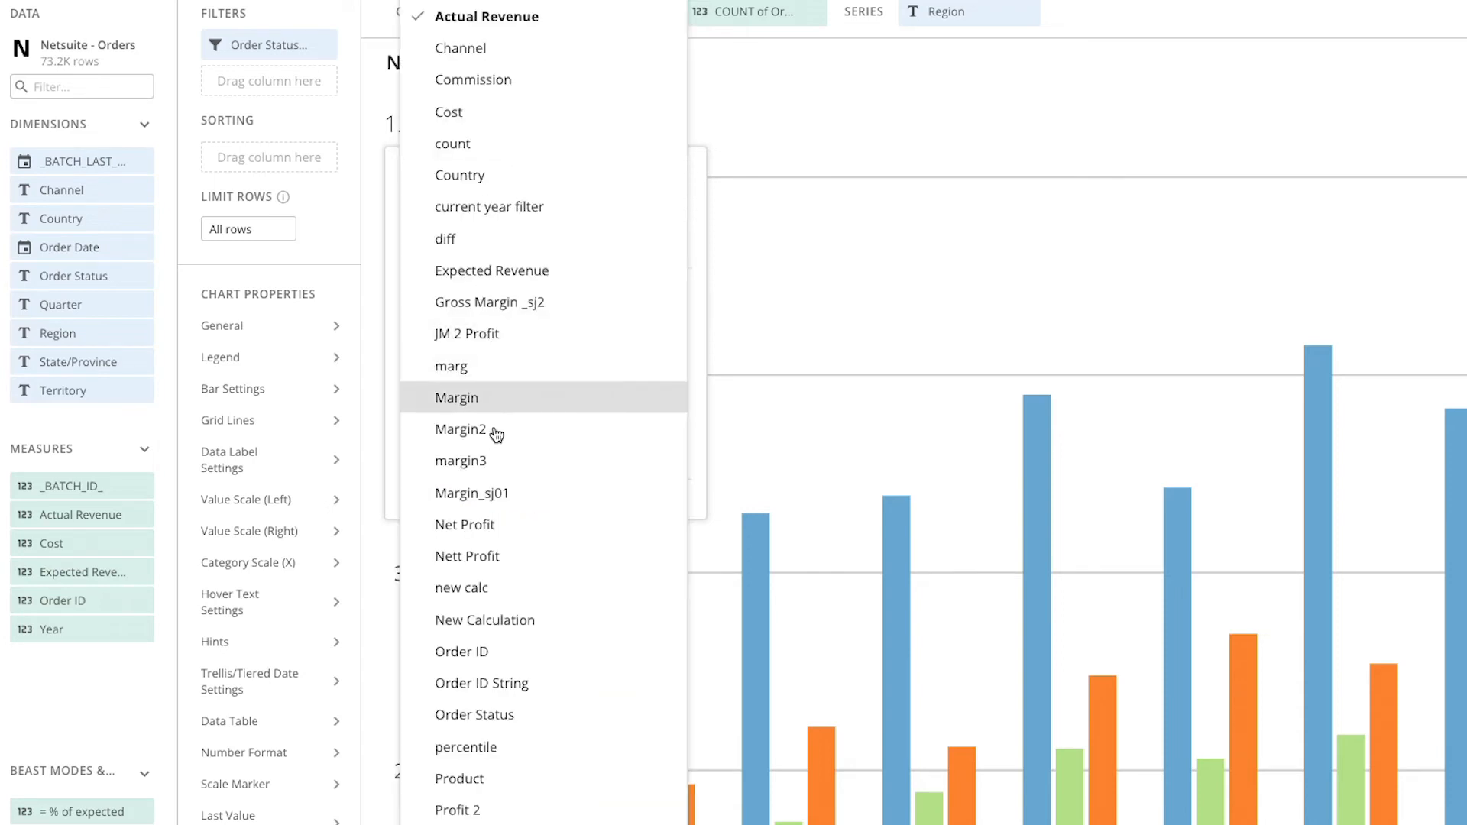
left_click(512, 651)
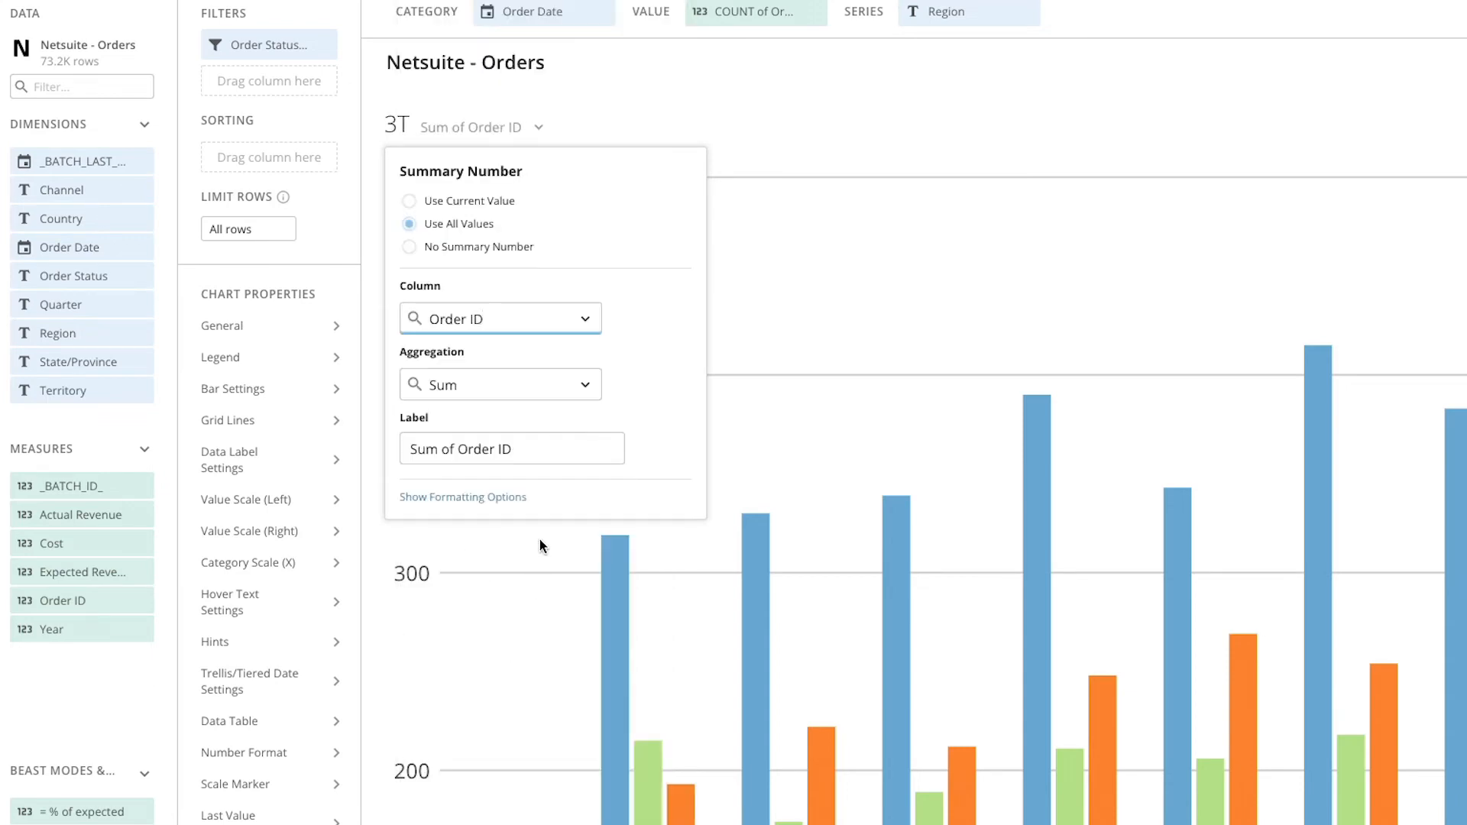
left_click(585, 386)
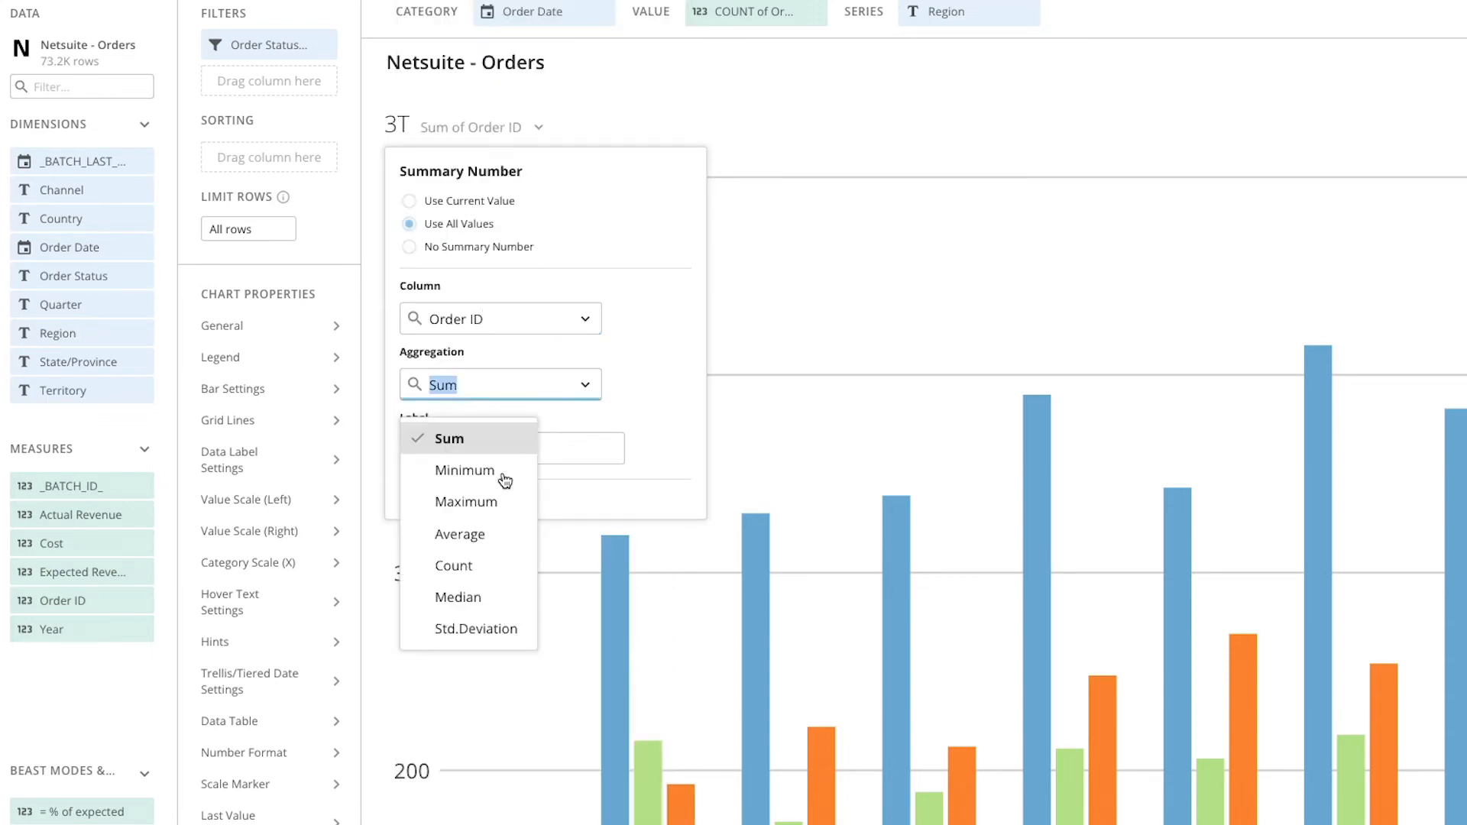
left_click(475, 566)
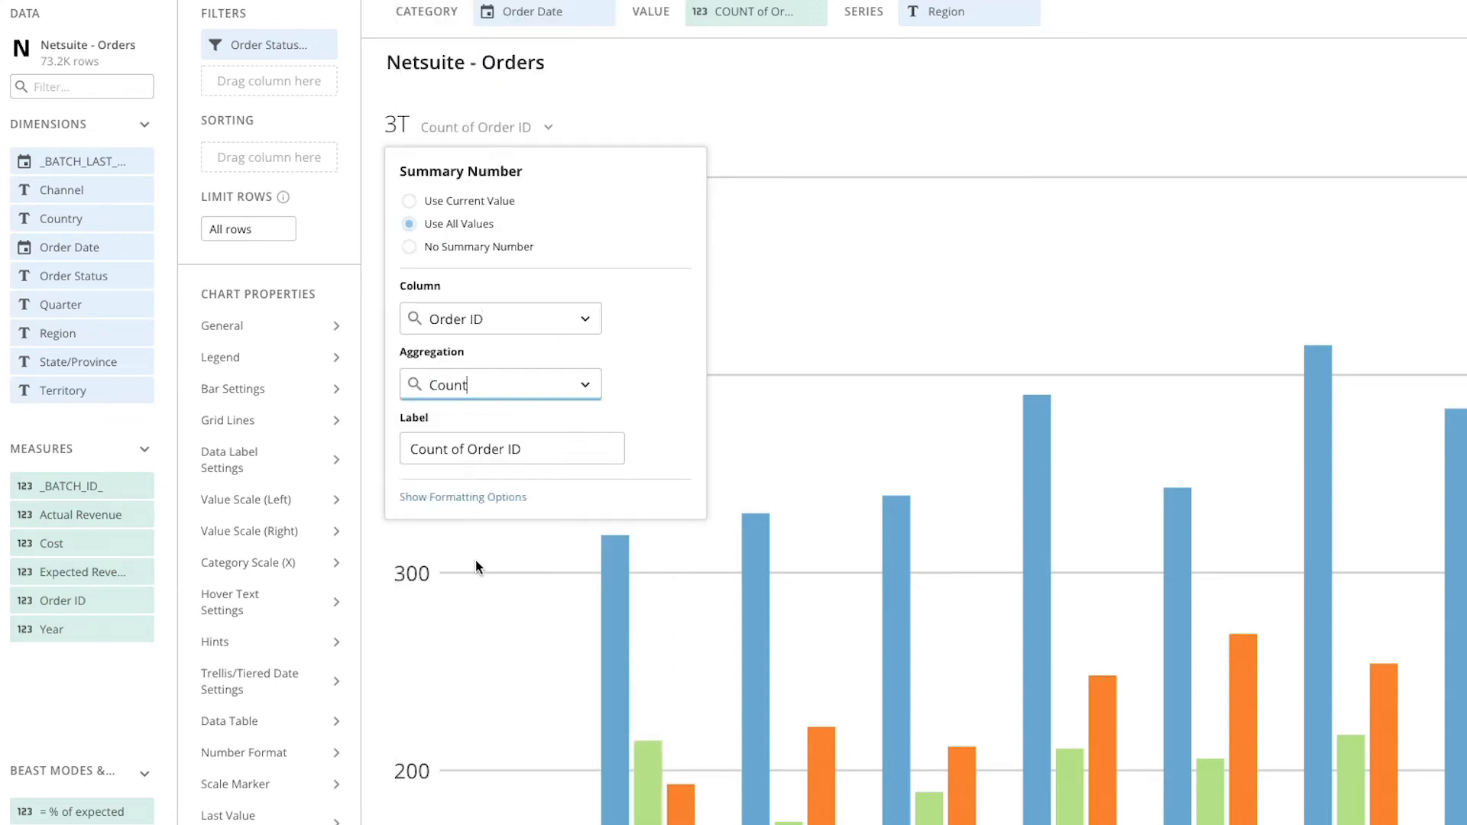
- Change the summary number's label to "Total Canceled Orders"
triple_click(529, 449)
type("Total")
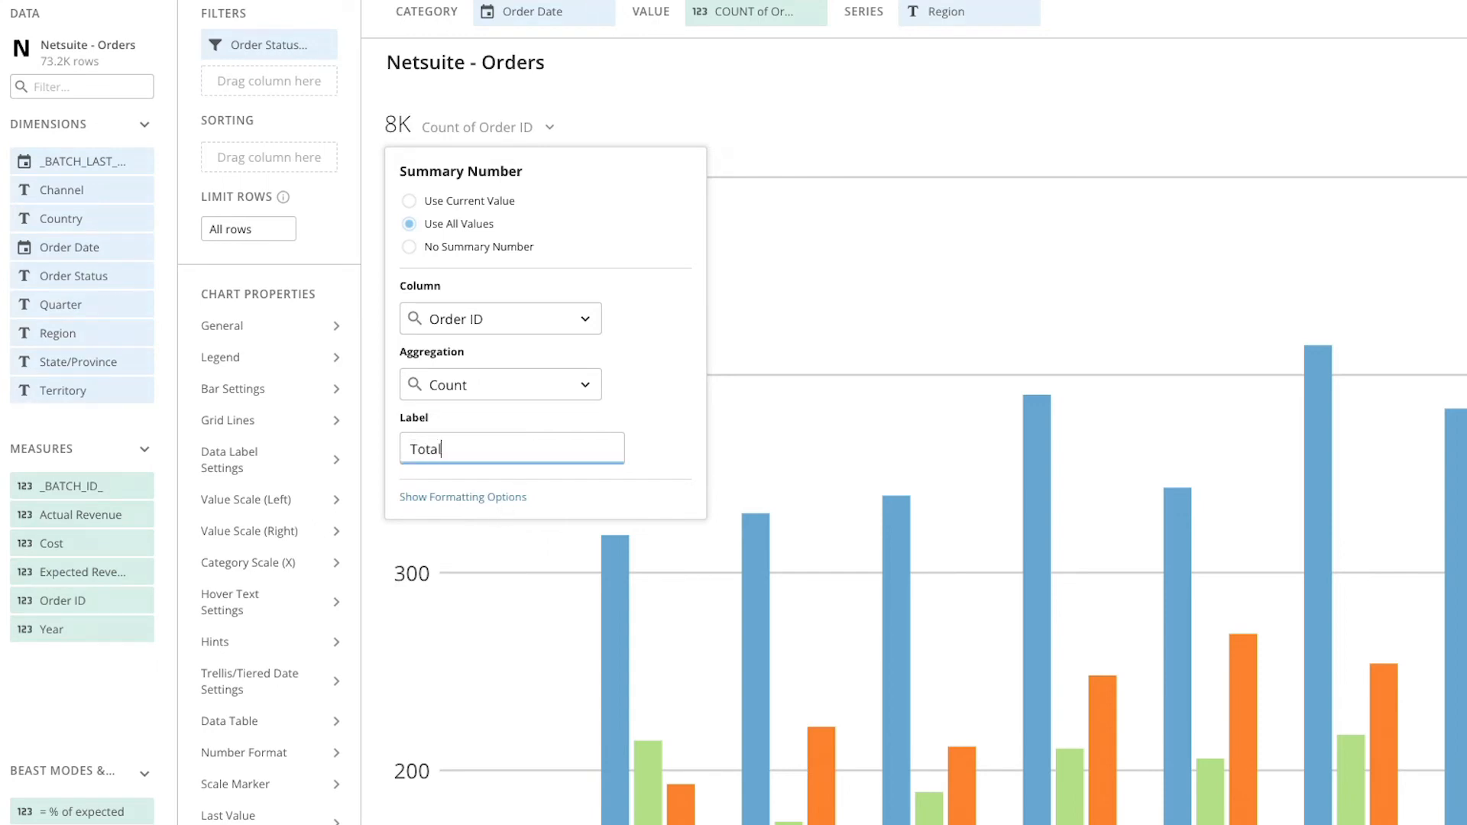
type(" Canceled Orders")
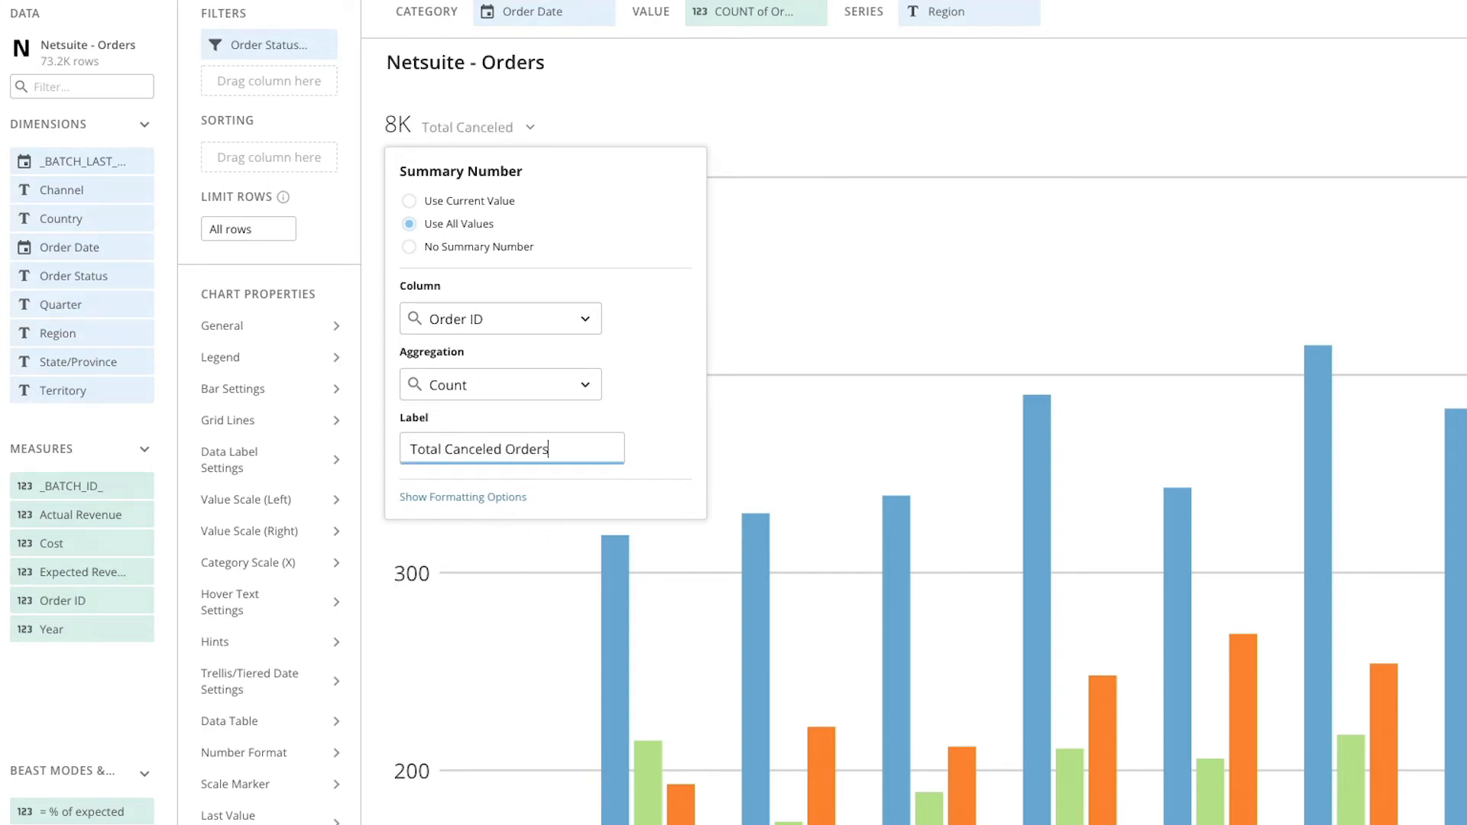
- Format the summary number without abbreviation and with a thousands separator
left_click(498, 499)
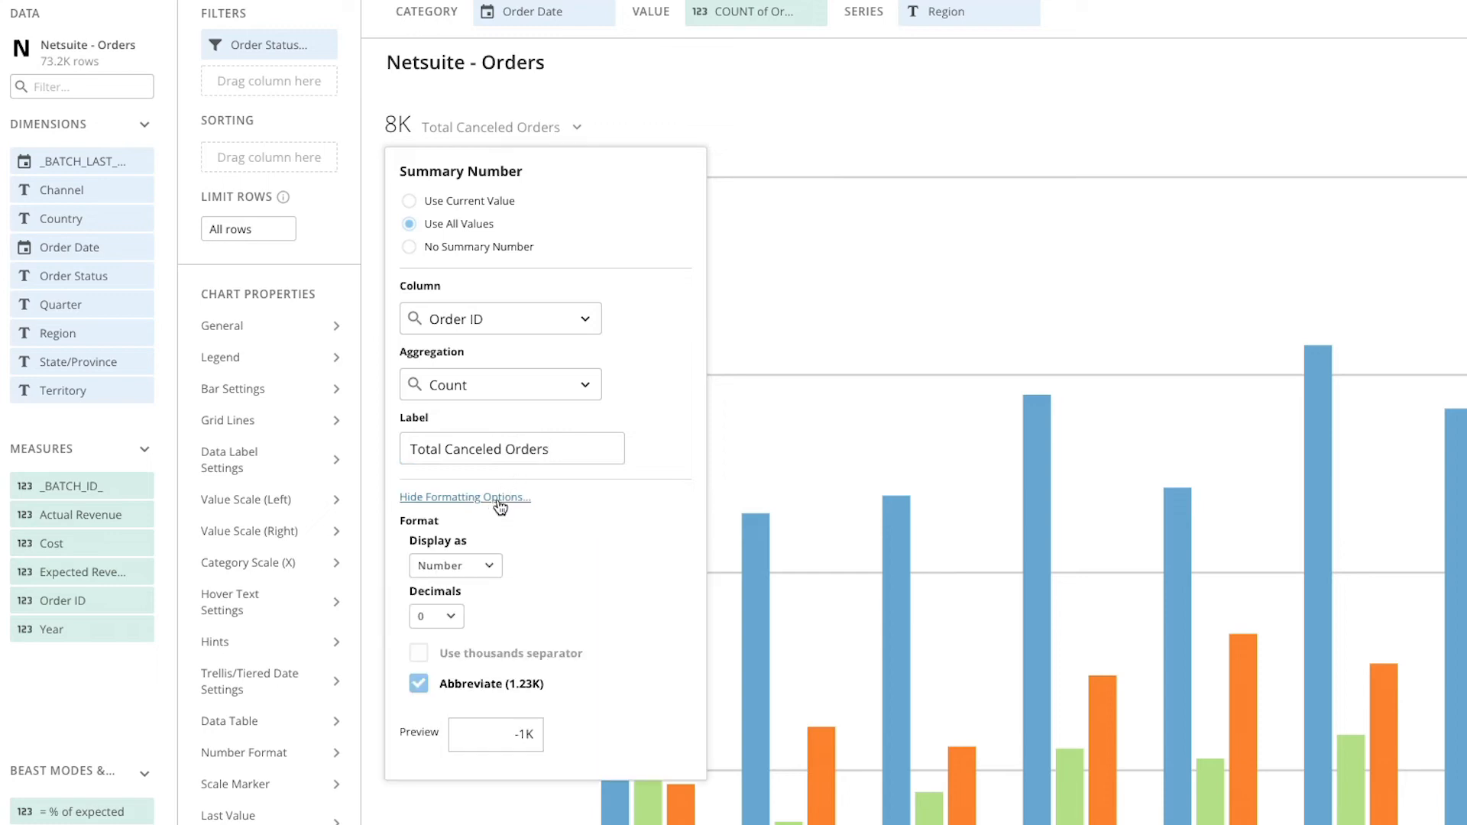
left_click(419, 682)
left_click(419, 653)
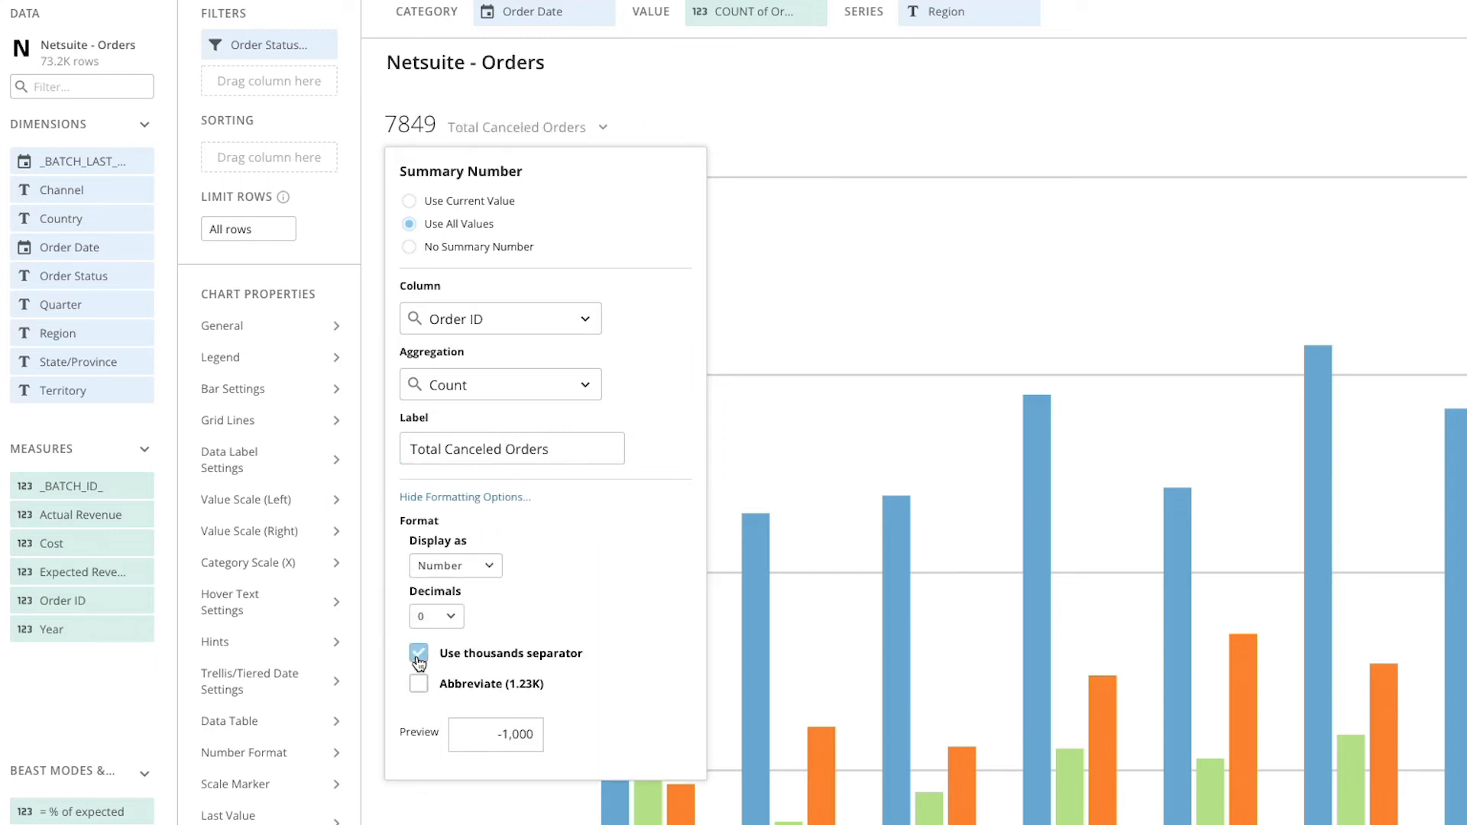
left_click(418, 811)
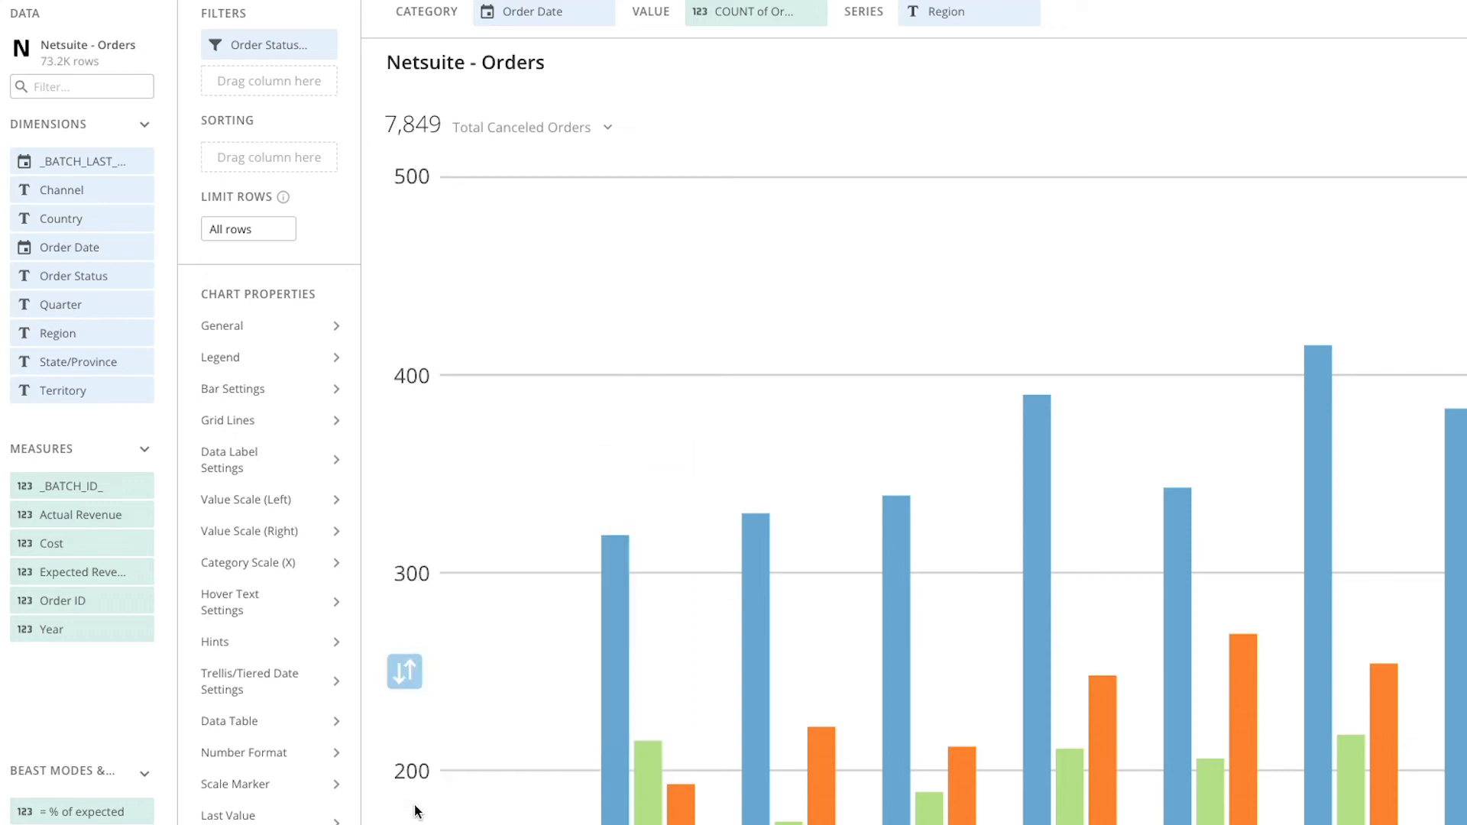
- Title the chart's left value scale "Order Count" and its category scale "Order Week"
left_click(309, 511)
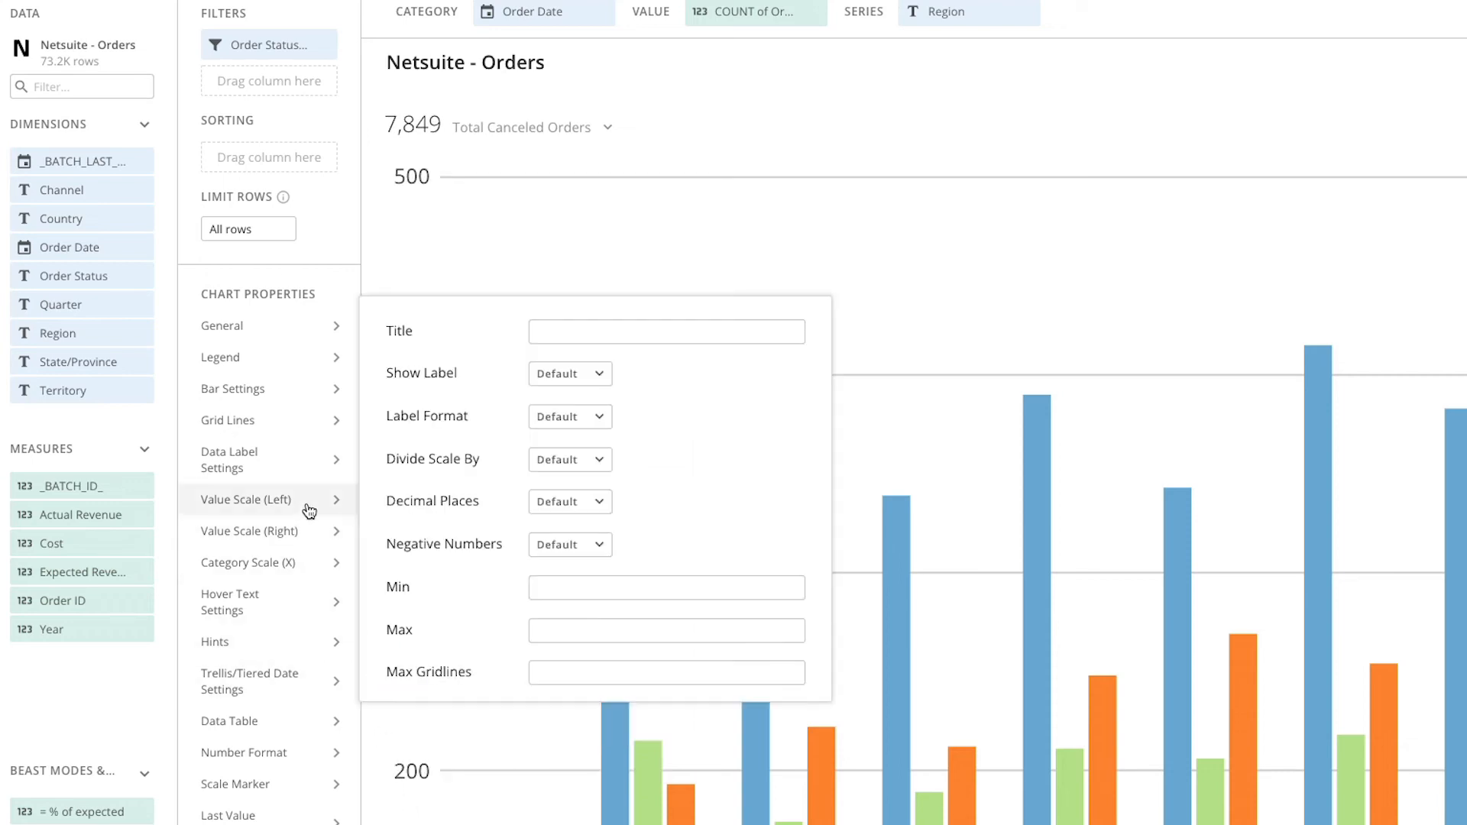
left_click(544, 338)
type("Order Count")
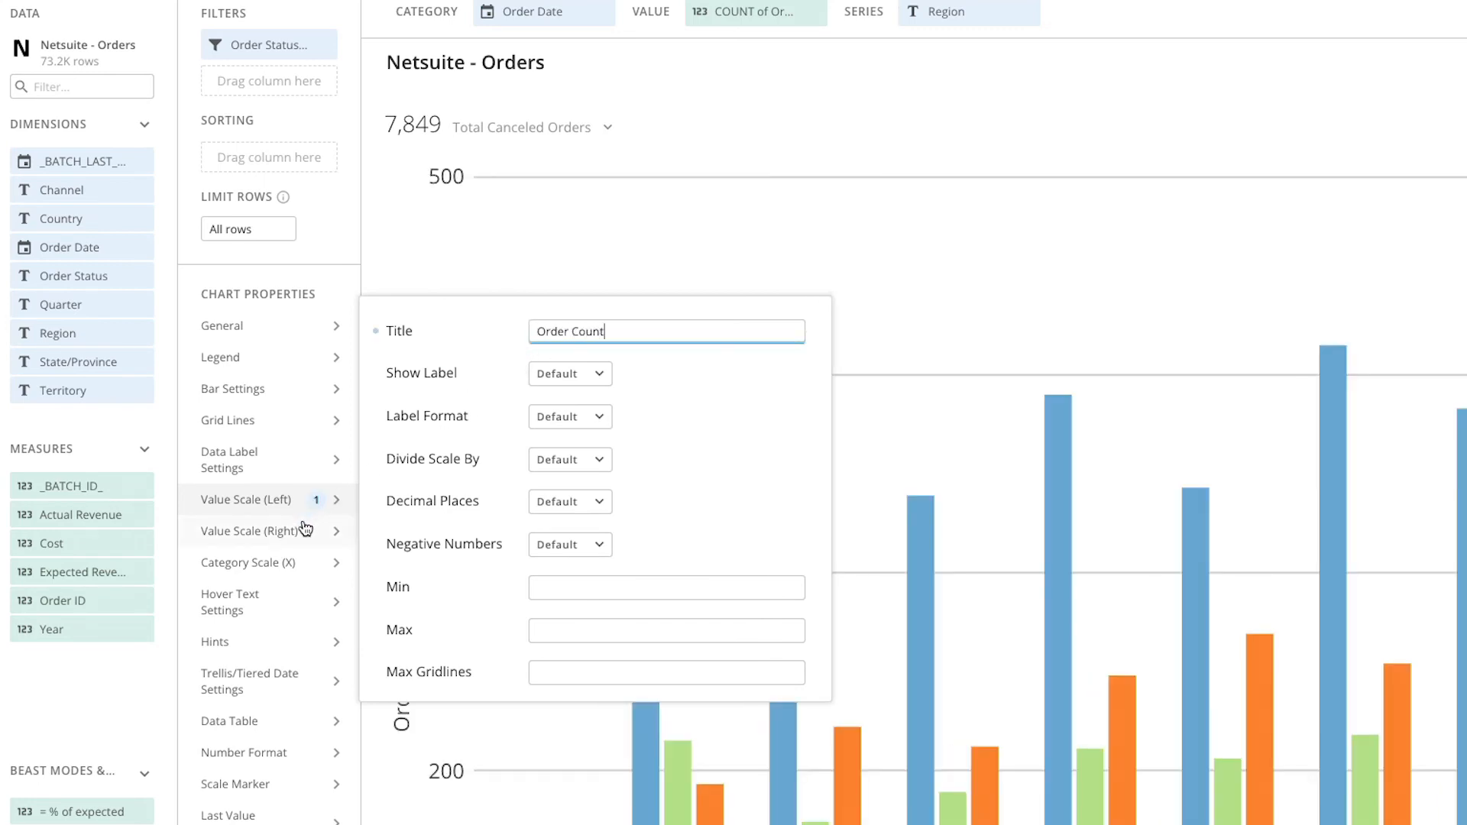
left_click(282, 567)
left_click(542, 407)
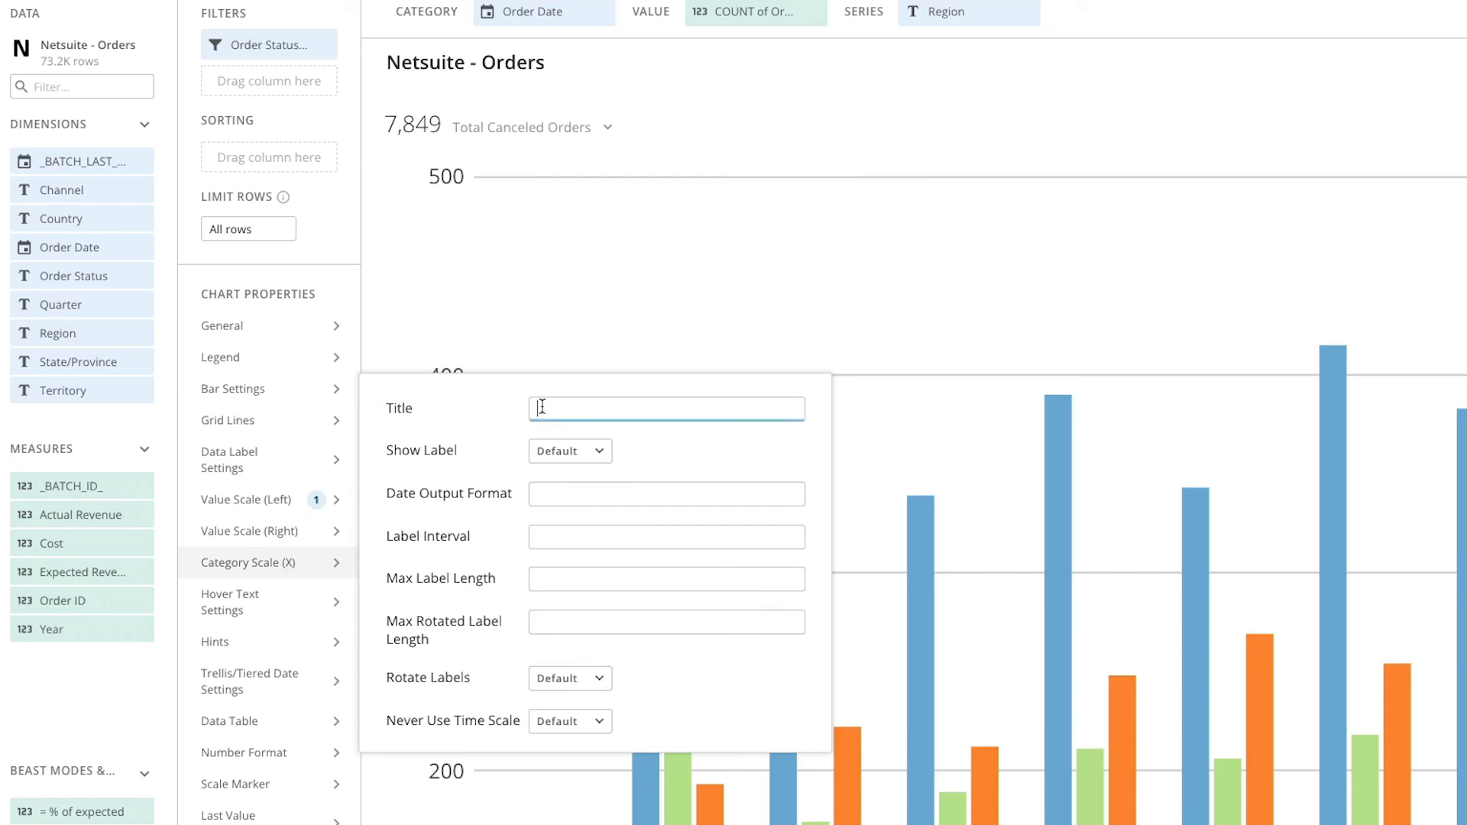
type("Order Week")
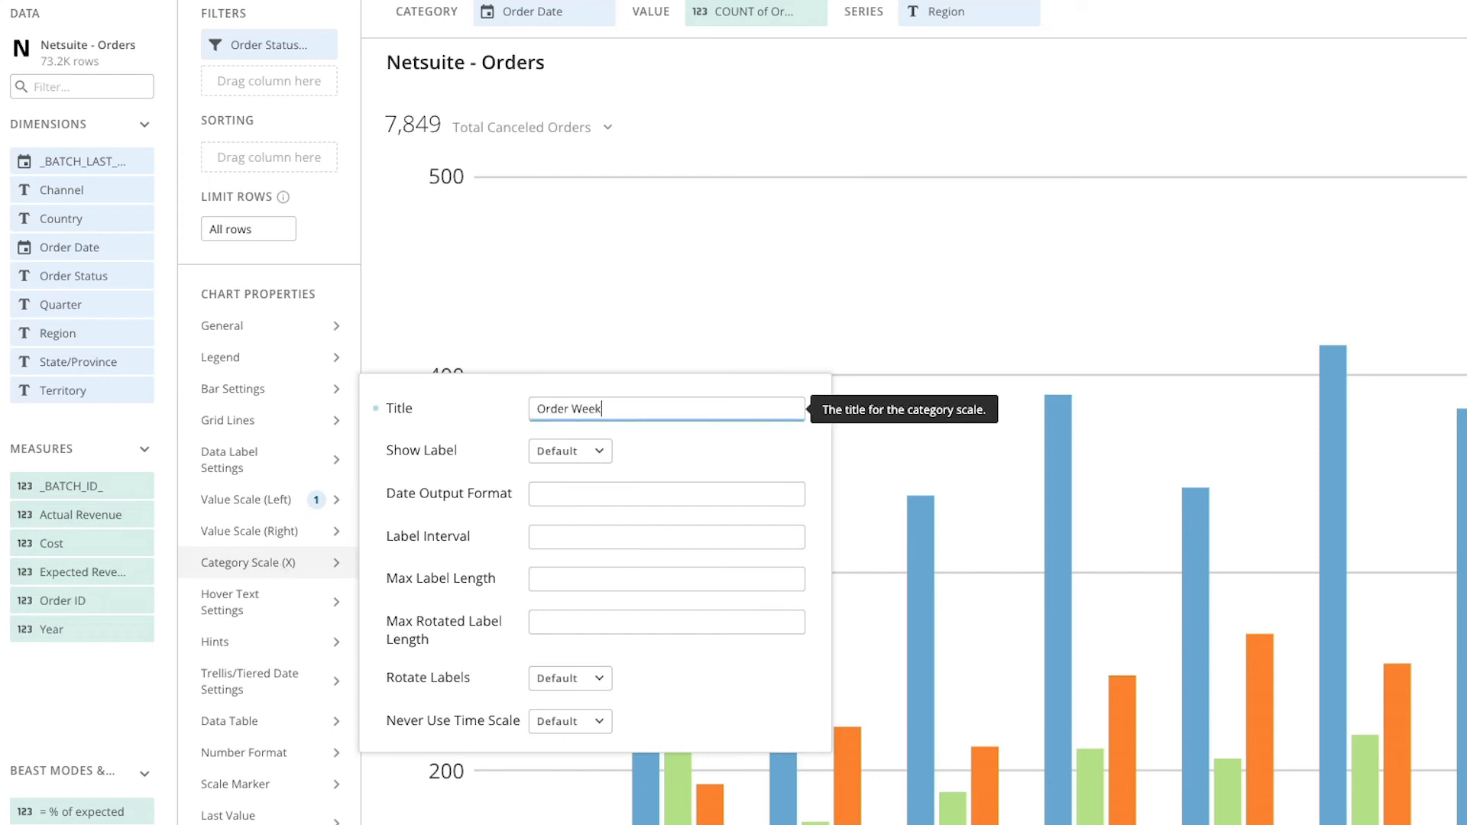
left_click(552, 347)
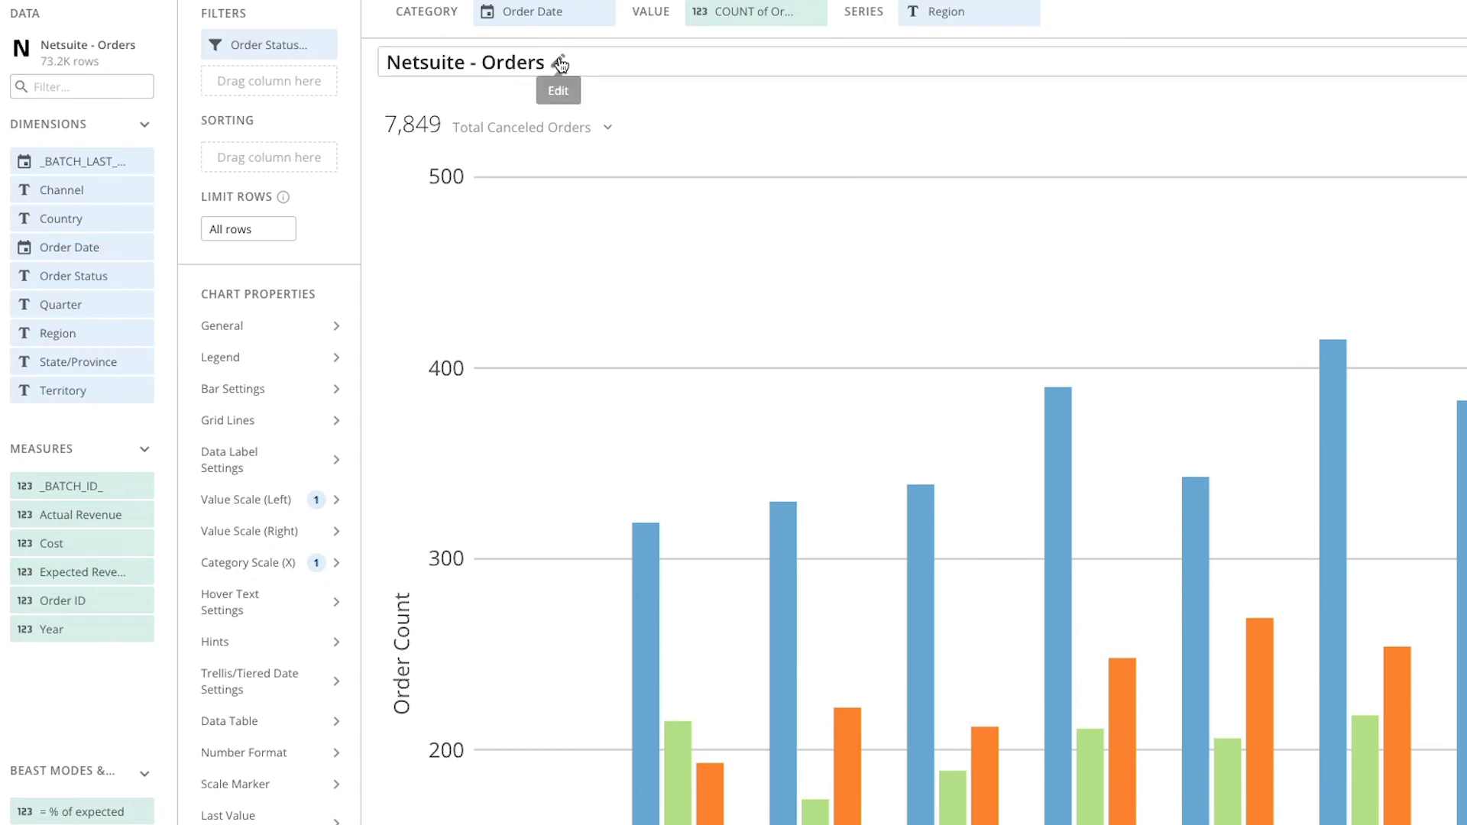
- Title the card "How Many Orders Are Canceled Each Week?" and describe it as showing the total number of canceled orders each week by each region
left_click(561, 64)
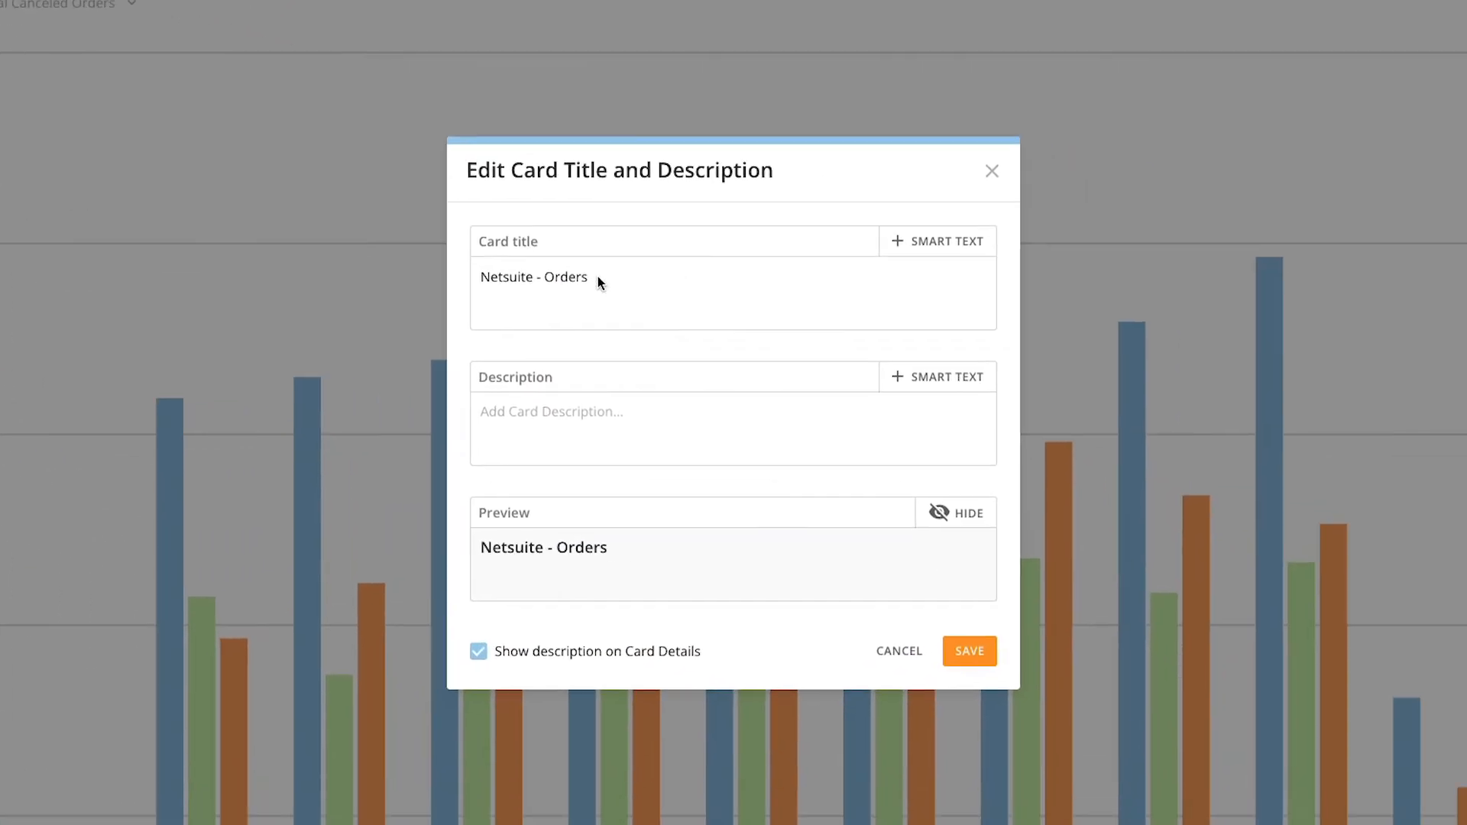
triple_click(1074, 399)
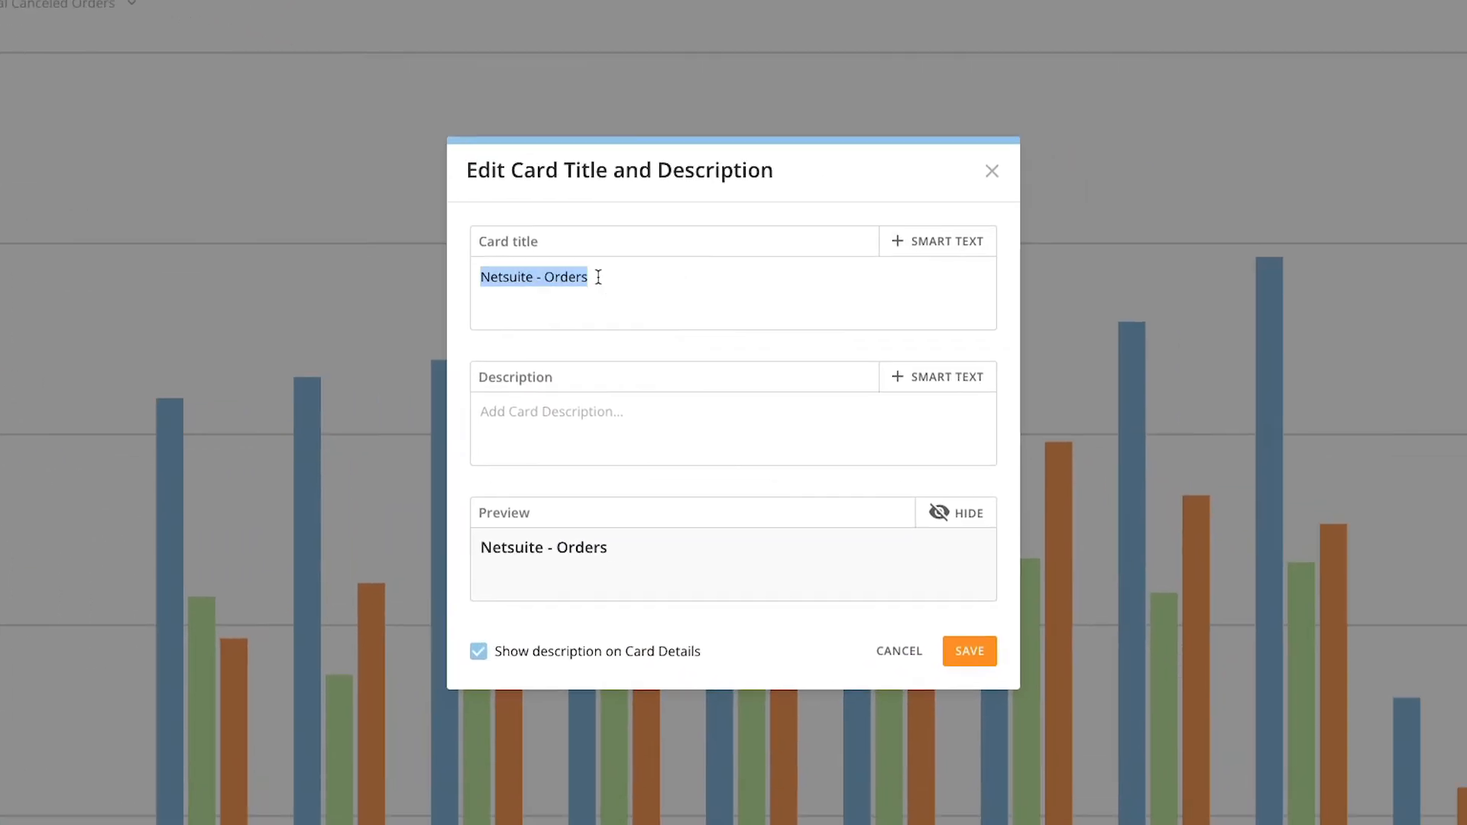
type("How Many Orders Are Canceled Each Week?")
left_click(520, 412)
type("This card shows the total number of canceled orders each week by each region.")
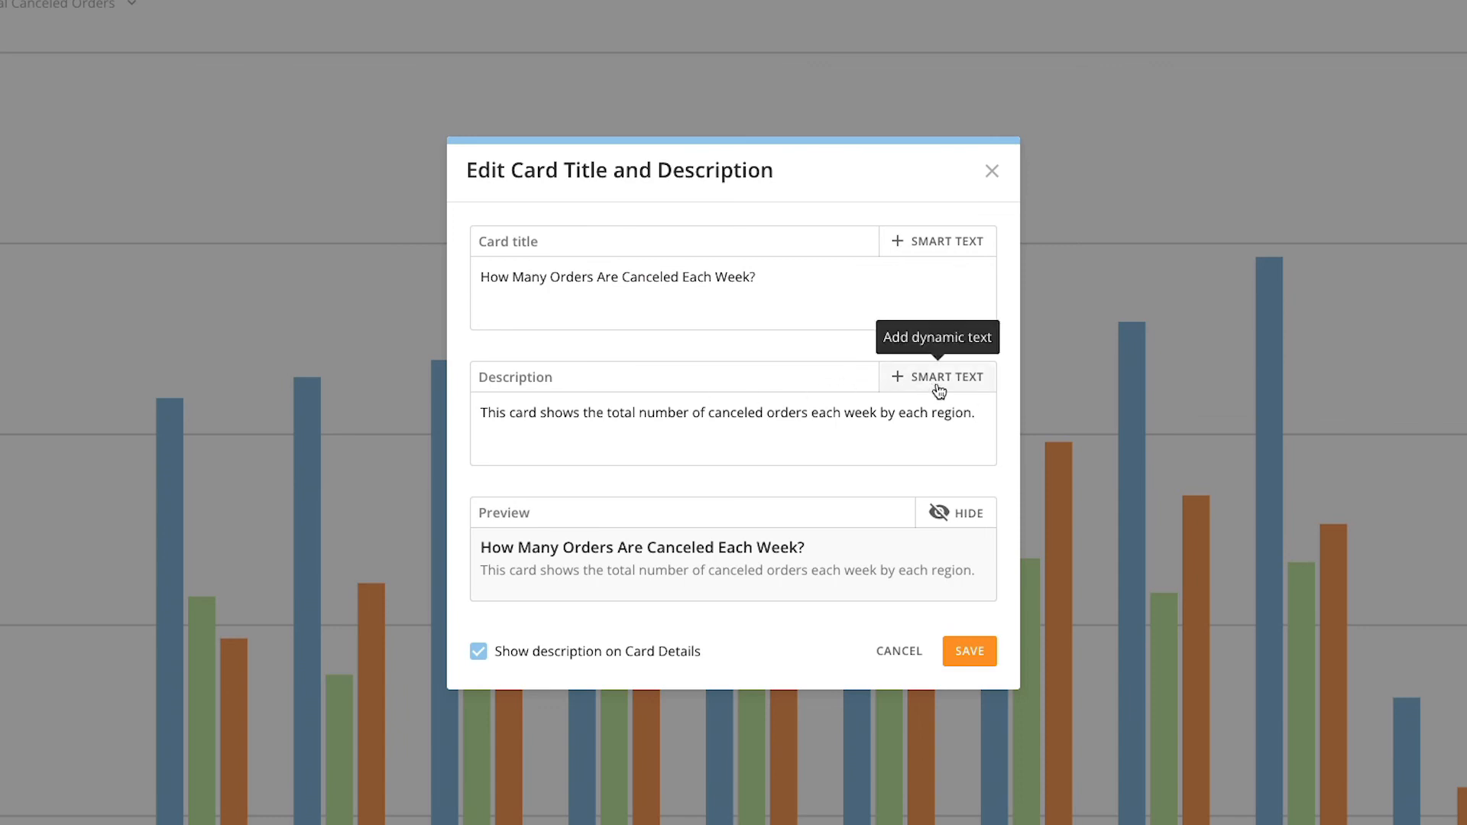
left_click(969, 651)
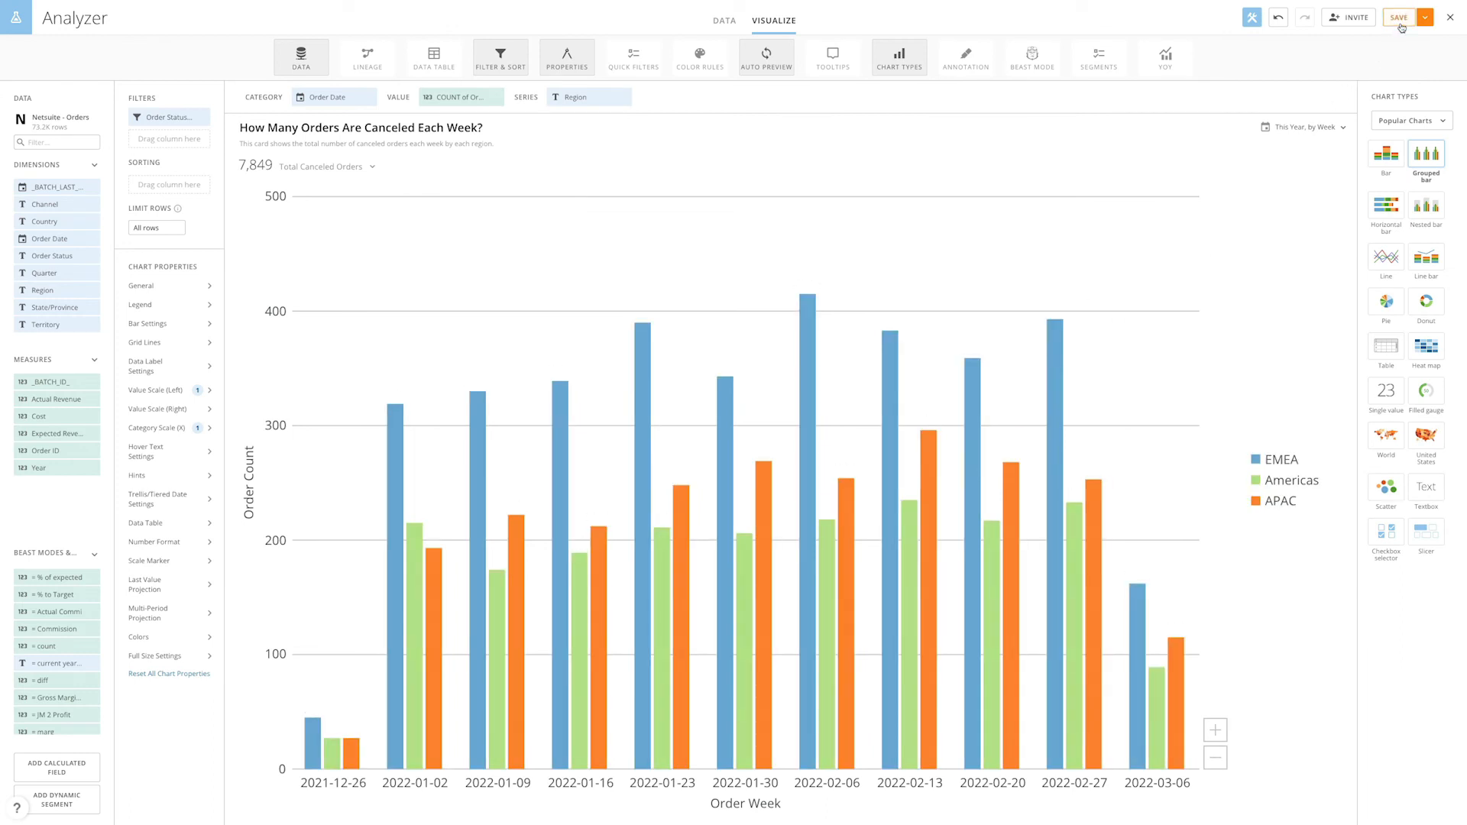
- Open the additional save options for the finished card
left_click(1427, 25)
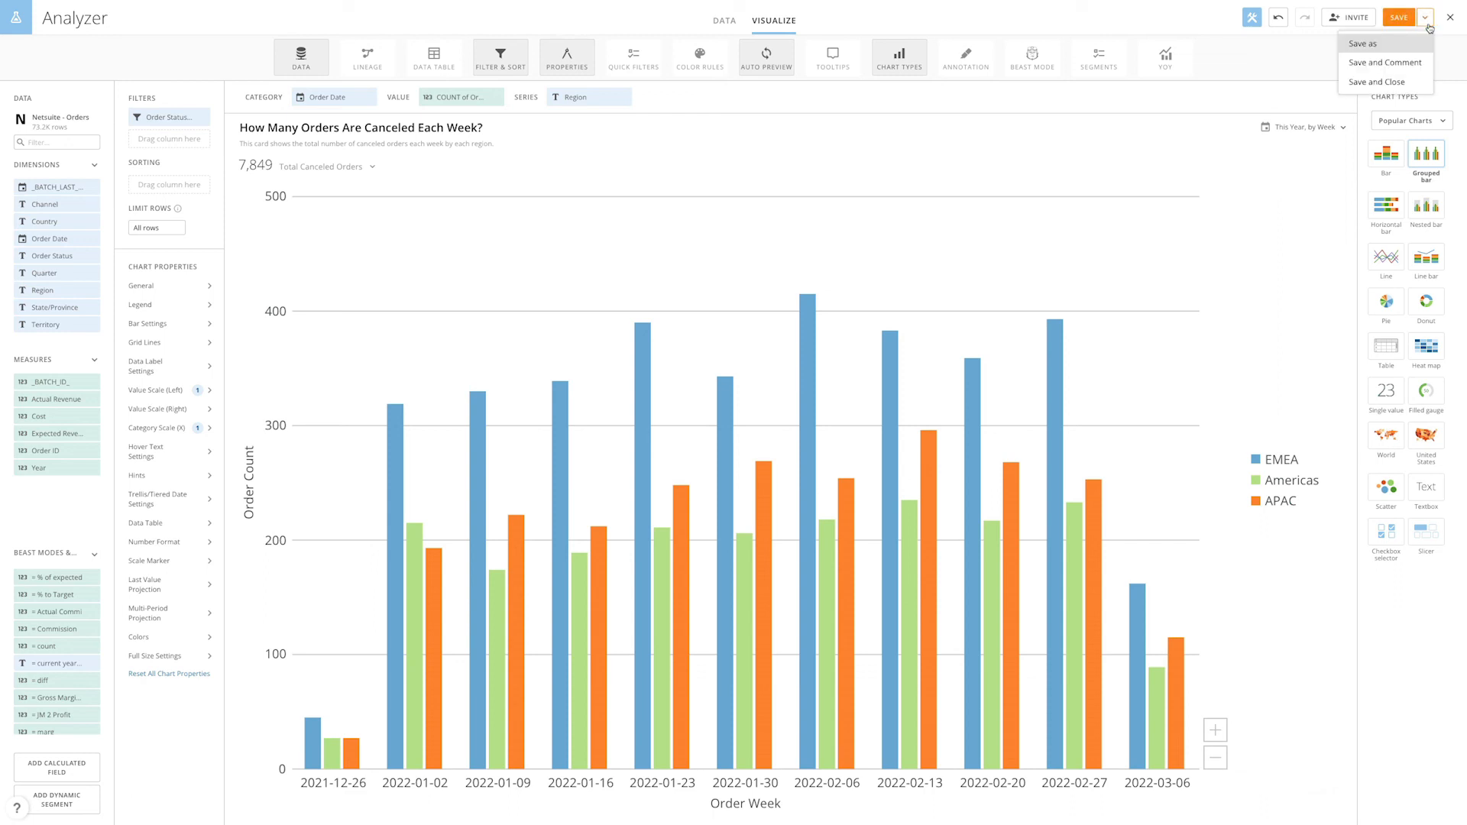